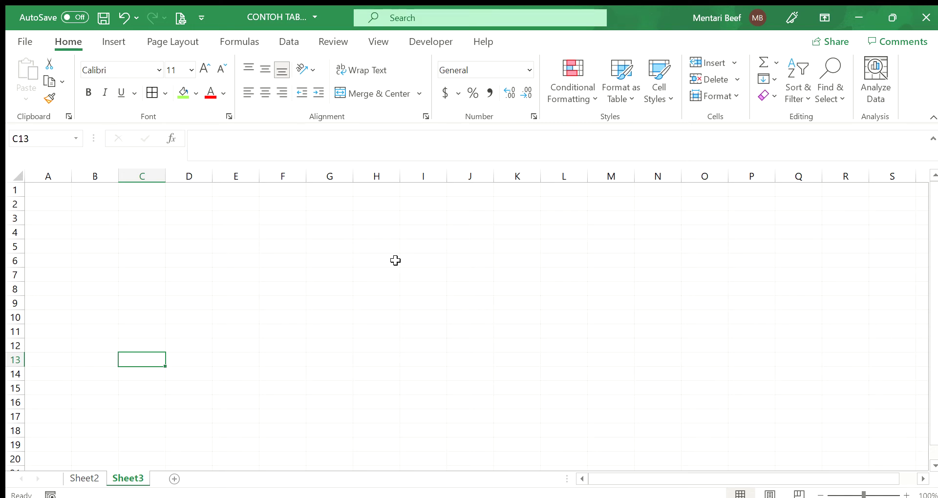
Switch to Sheet2, which holds the customer sales table
{"action": "left_click", "coordinate": [393, 263]}
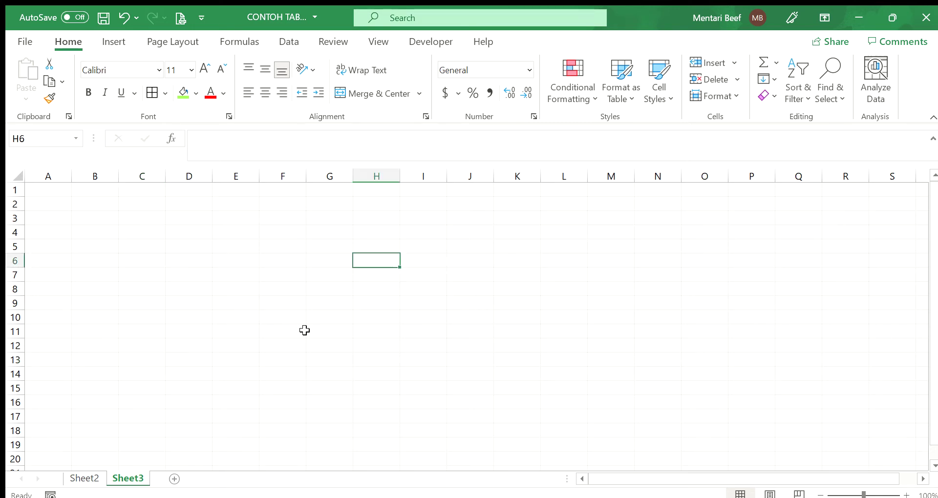
{"action": "left_click", "coordinate": [94, 475]}
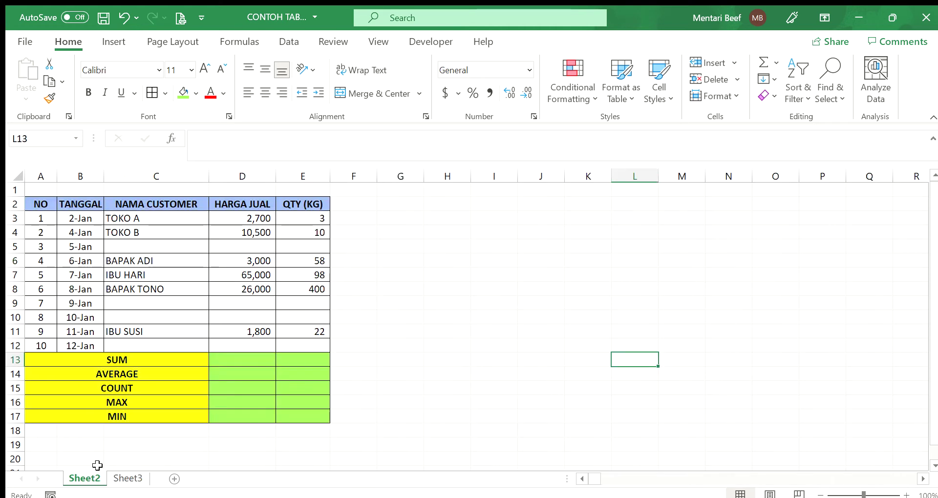
{"action": "left_click", "coordinate": [431, 275]}
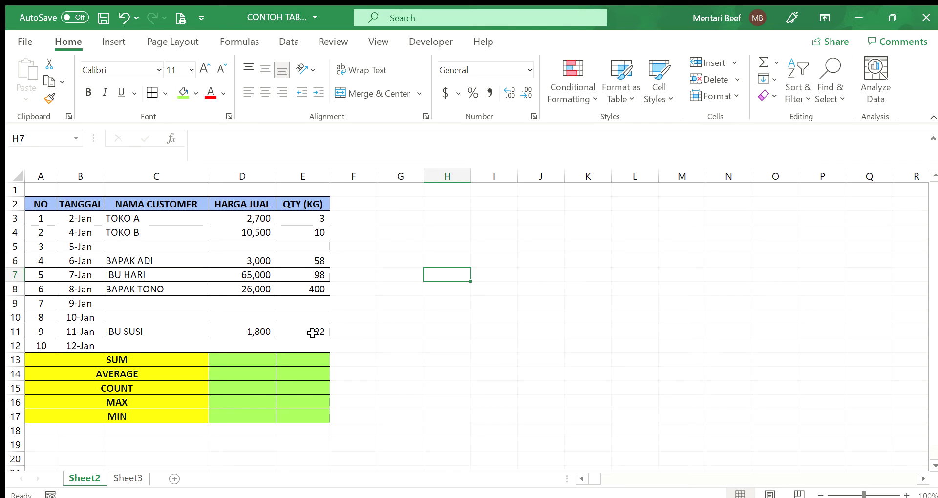
Total the HARGA JUAL values in D3:D12 with a SUM formula in cell D13
{"action": "left_click", "coordinate": [246, 360]}
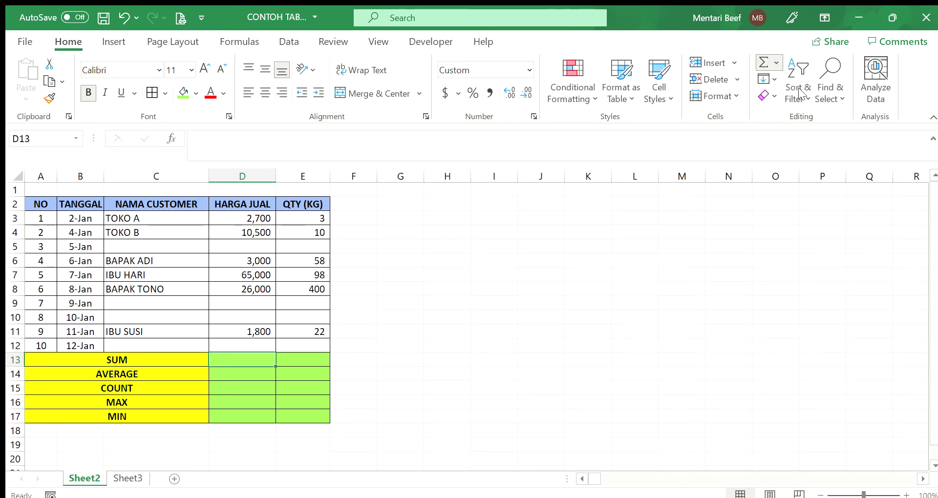
{"action": "key", "text": "alt+equal"}
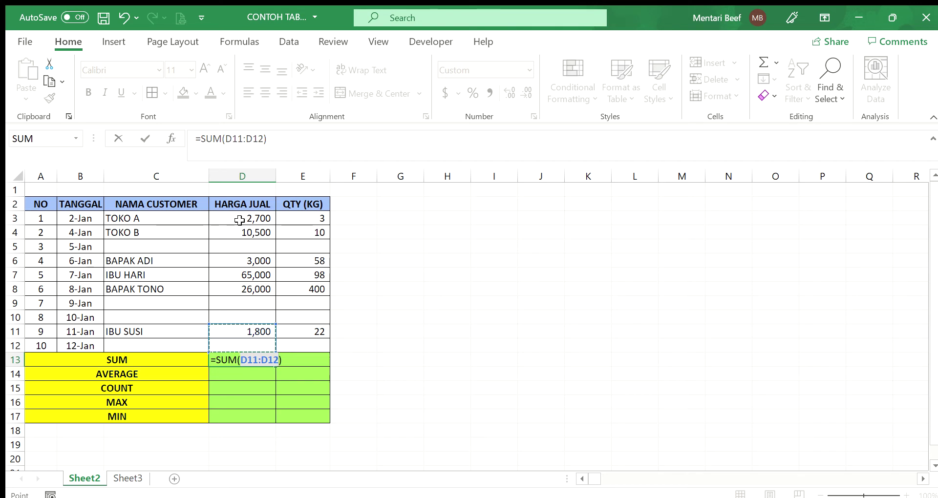
{"action": "left_click_drag", "start_coordinate": [240, 220], "coordinate": [245, 346]}
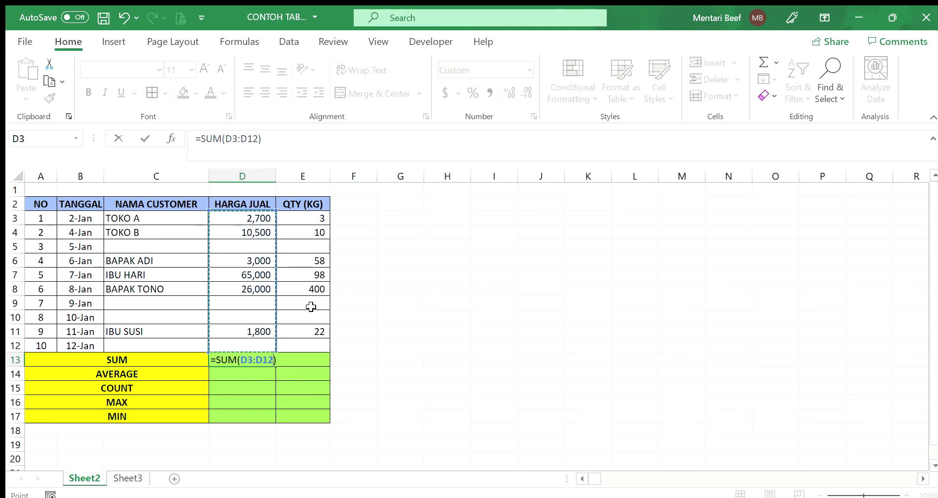
{"action": "key", "text": "Return"}
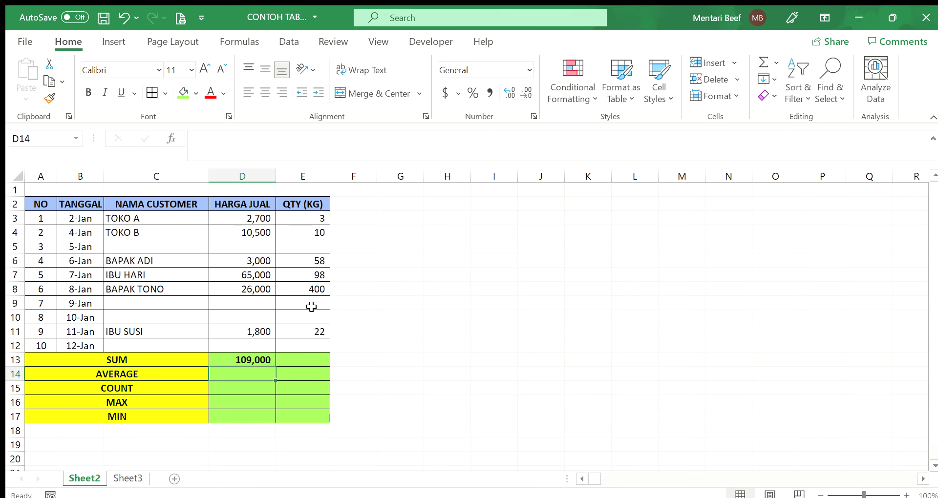
{"action": "left_click", "coordinate": [247, 356]}
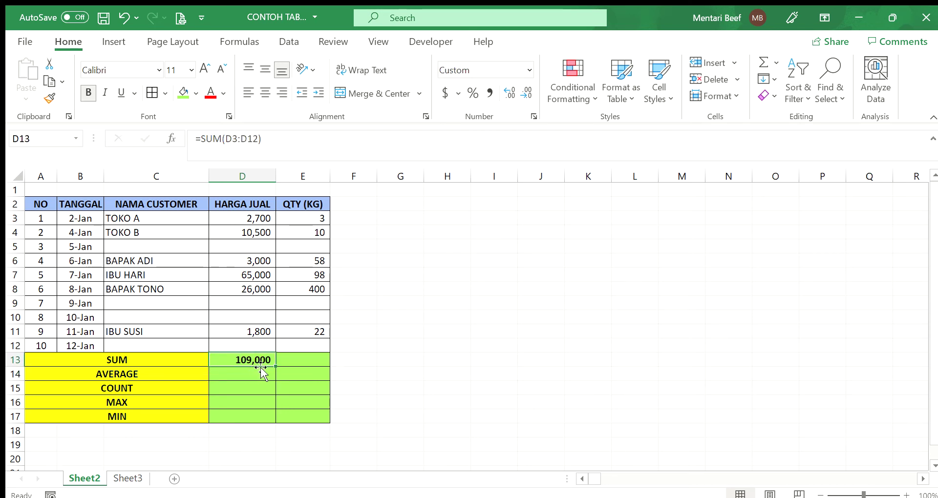
{"action": "left_click", "coordinate": [247, 220]}
{"action": "left_click", "coordinate": [272, 341]}
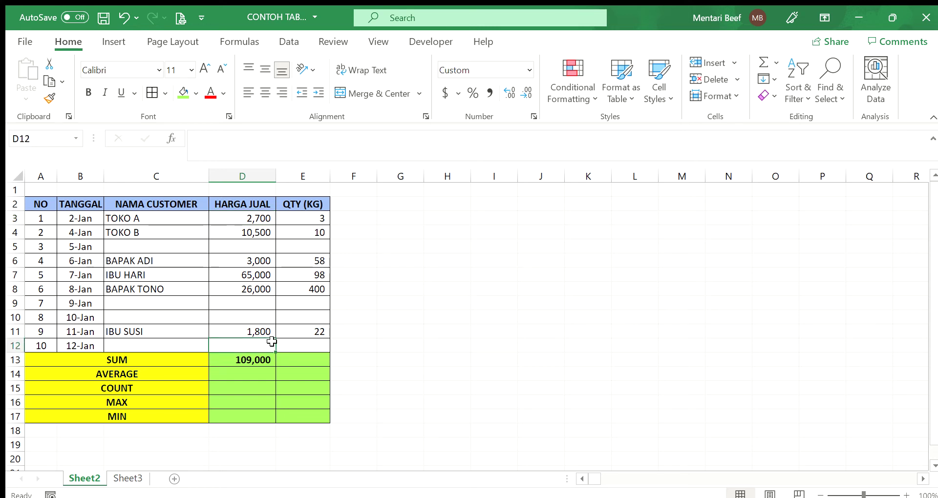
Try the manual addition formula =D3+D4+D6 in cell D13, and undo it
{"action": "left_click", "coordinate": [224, 361]}
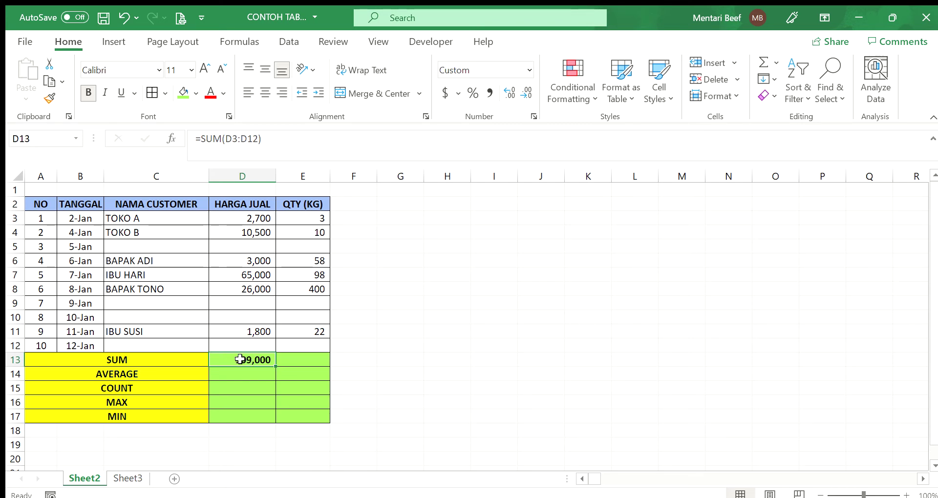
{"action": "type", "text": "="}
{"action": "left_click", "coordinate": [244, 218]}
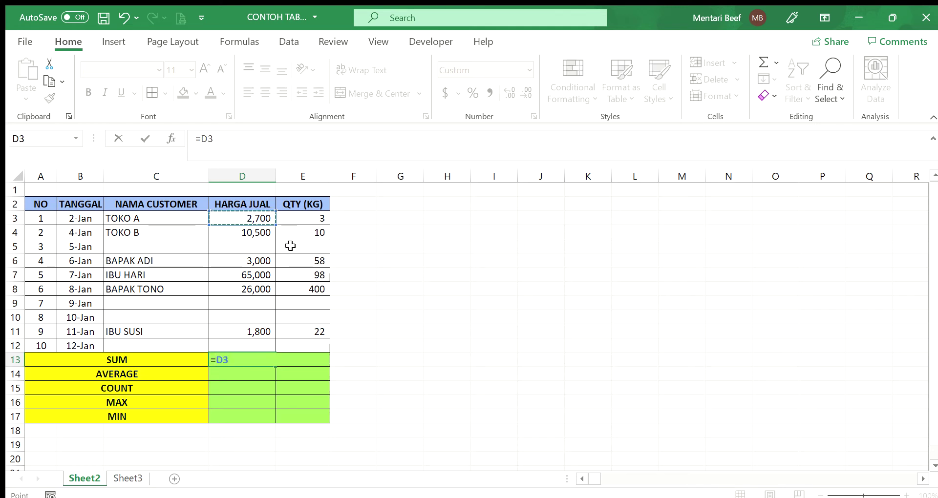
{"action": "type", "text": "+"}
{"action": "left_click", "coordinate": [257, 232]}
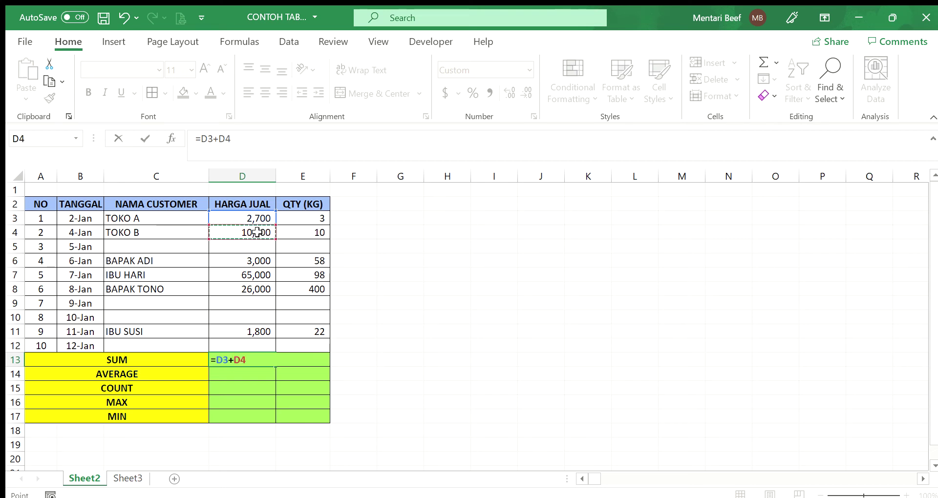
{"action": "type", "text": "+"}
{"action": "left_click", "coordinate": [248, 263]}
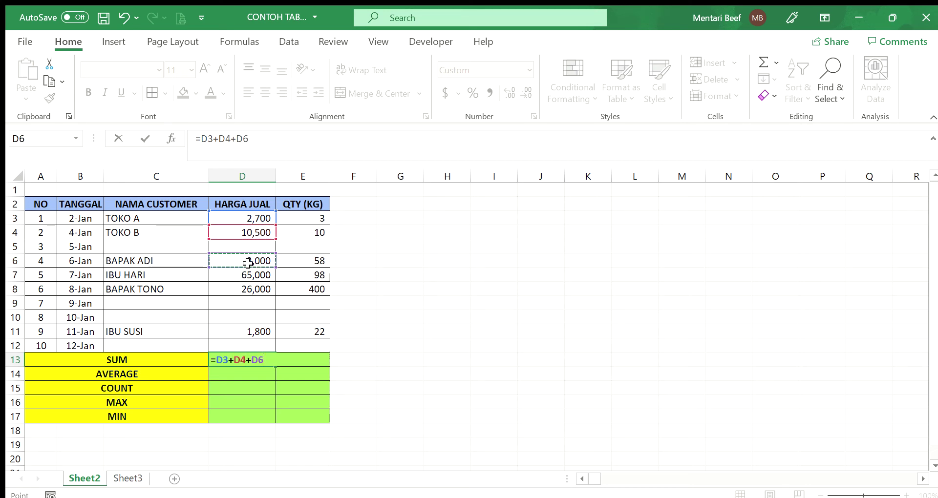
{"action": "key", "text": "Return"}
{"action": "key", "text": "ctrl+z"}
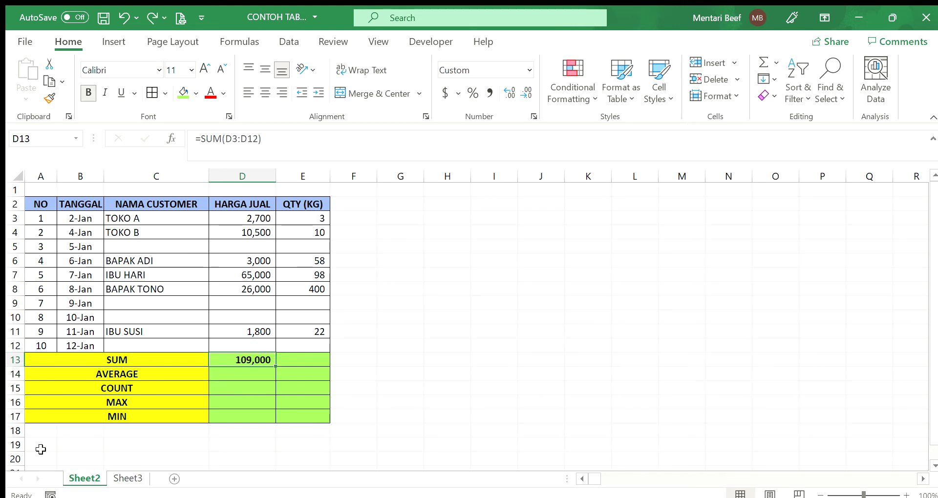
{"action": "left_click", "coordinate": [416, 332]}
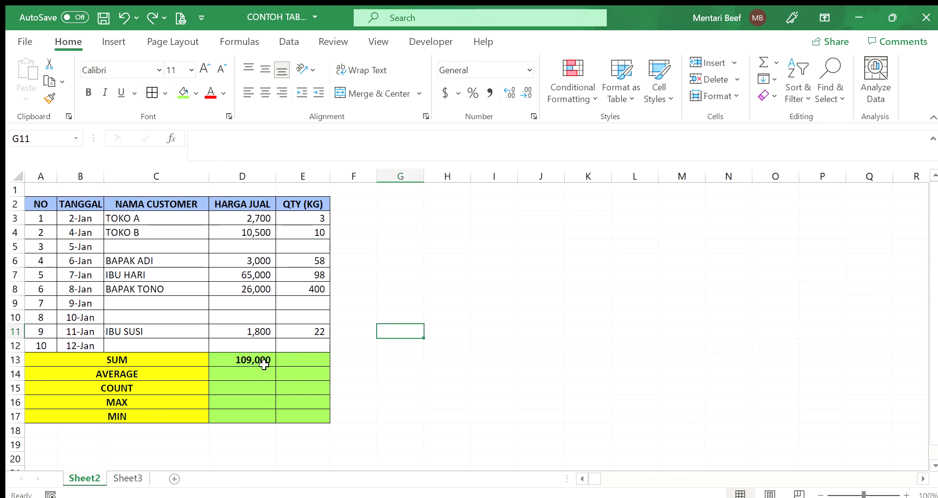
{"action": "left_click", "coordinate": [237, 374]}
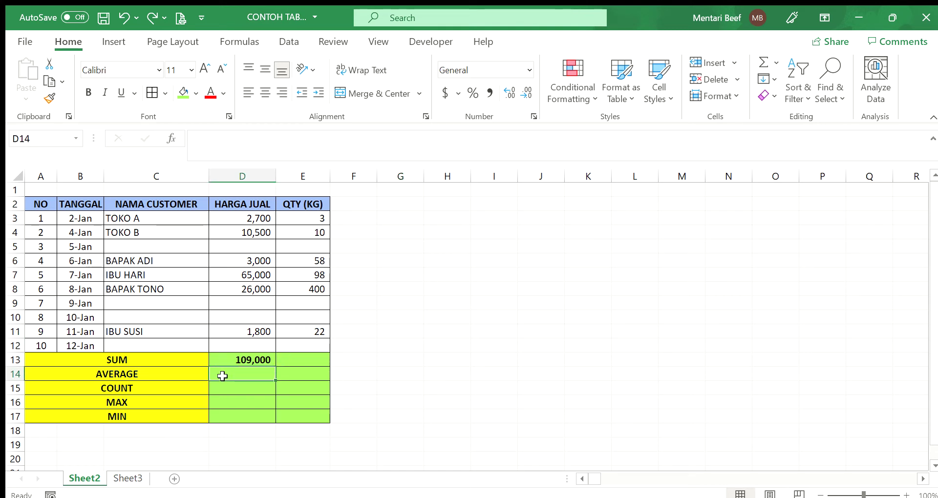
{"action": "left_click", "coordinate": [242, 219]}
{"action": "mouse_move", "coordinate": [242, 219]}
{"action": "left_mouse_down"}
{"action": "mouse_move", "coordinate": [253, 332]}
{"action": "mouse_move", "coordinate": [246, 345]}
{"action": "left_mouse_up"}
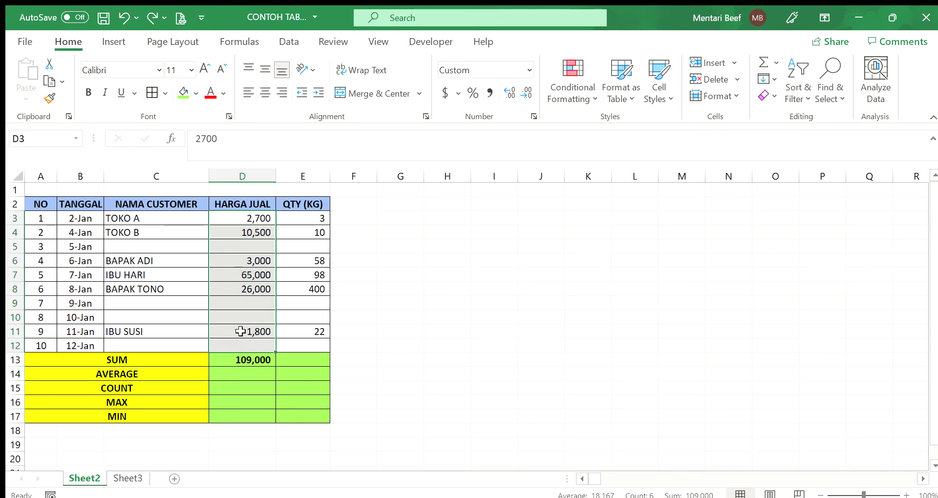
{"action": "left_click", "coordinate": [232, 360]}
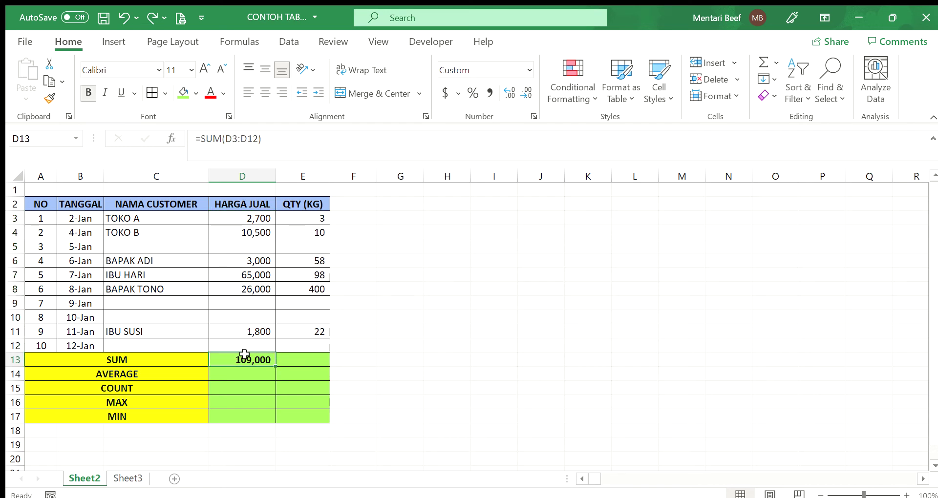
Calculate the average of the HARGA JUAL values in D3:D12 with an AVERAGE formula in cell D14
{"action": "left_click", "coordinate": [237, 374]}
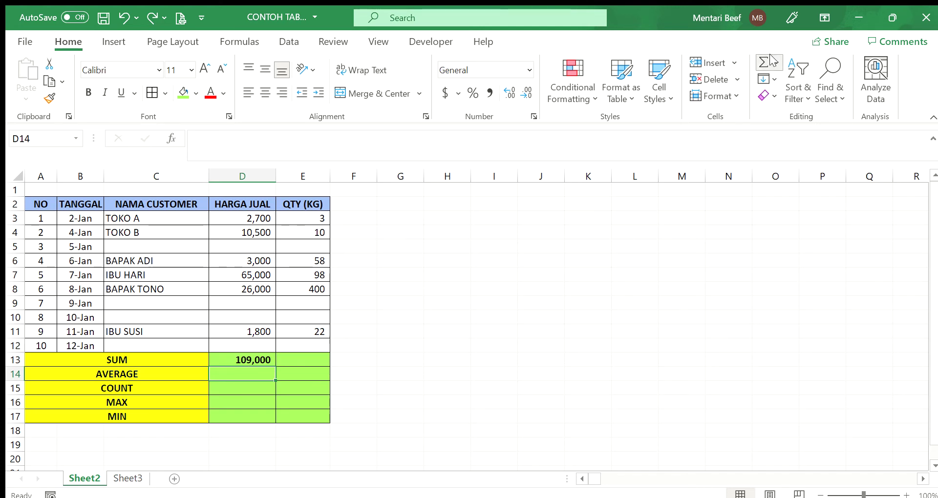
{"action": "left_click", "coordinate": [789, 106]}
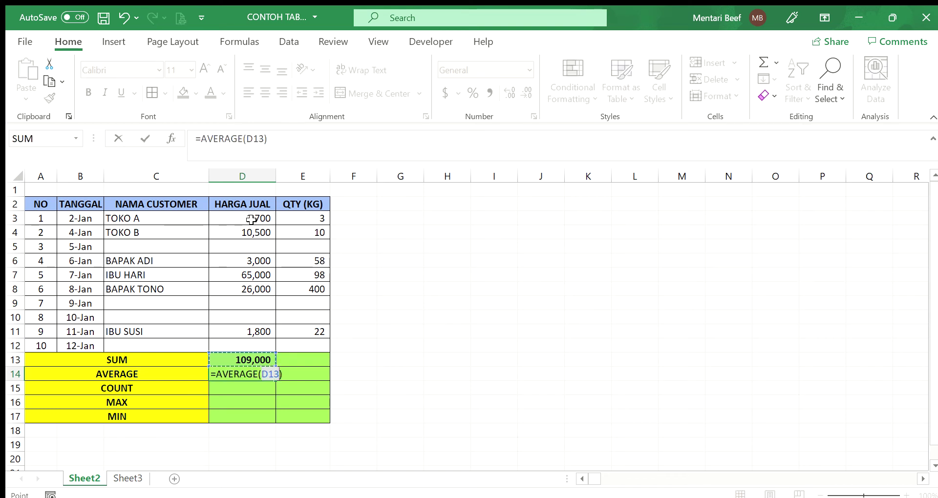
{"action": "left_click_drag", "start_coordinate": [251, 217], "coordinate": [251, 343]}
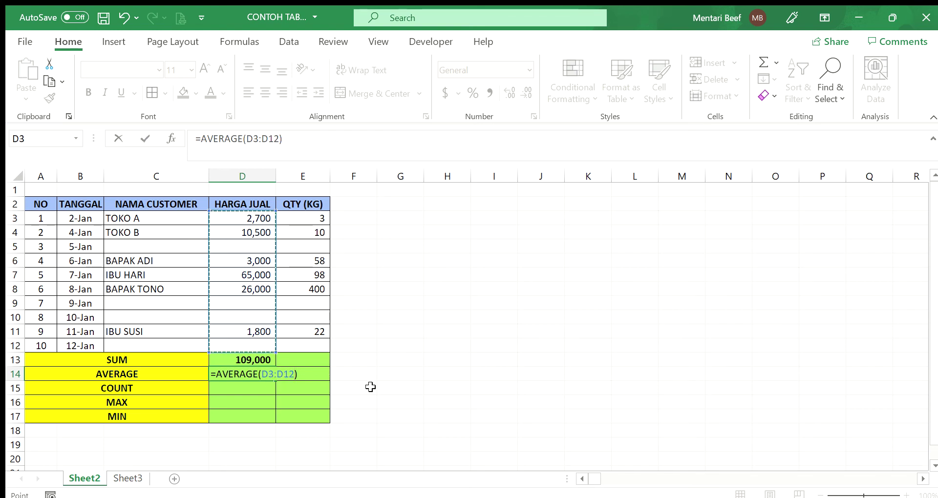
{"action": "key", "text": "Return"}
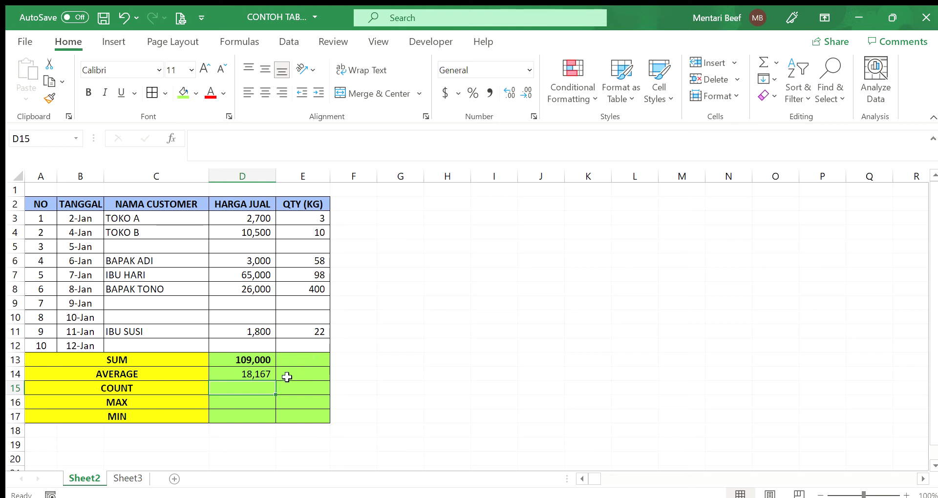
{"action": "left_click", "coordinate": [242, 373]}
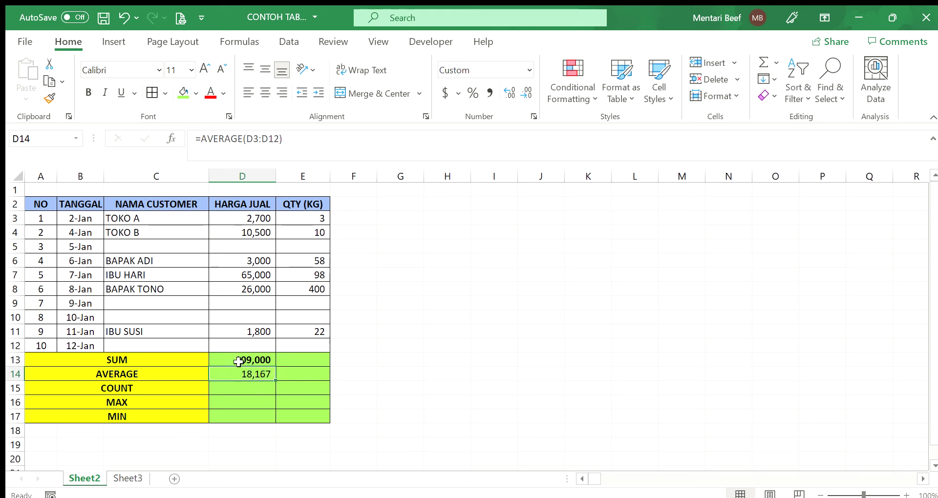
Examine which HARGA JUAL cells in D3:D12 are filled or empty, compared with the row numbers in the NO column
{"action": "left_click", "coordinate": [243, 389]}
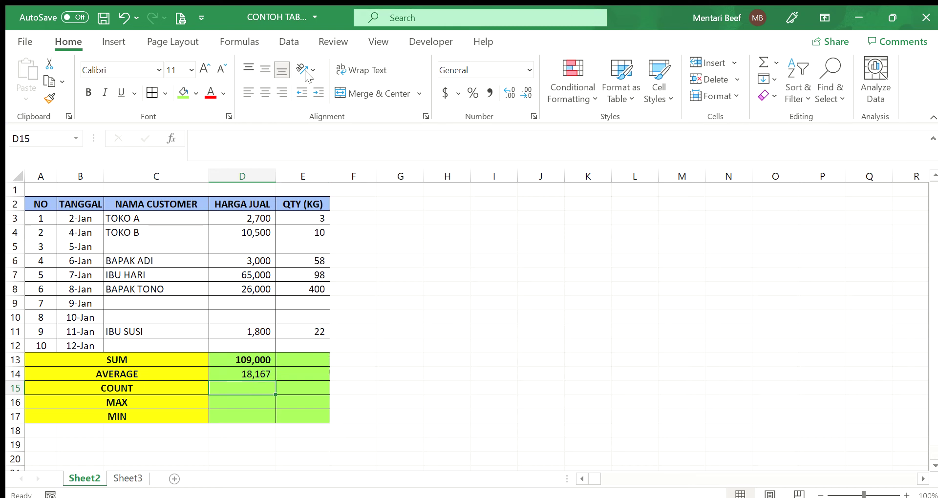
{"action": "left_click", "coordinate": [243, 216]}
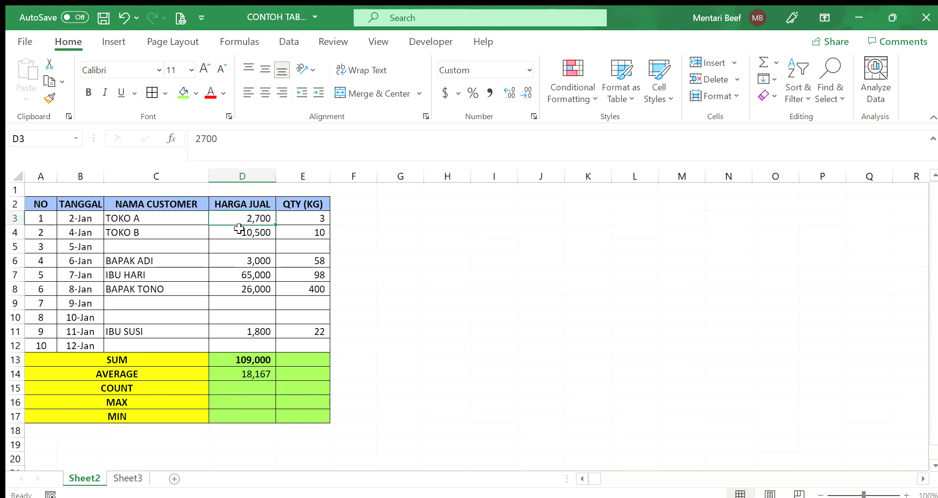
{"action": "left_click", "coordinate": [245, 233]}
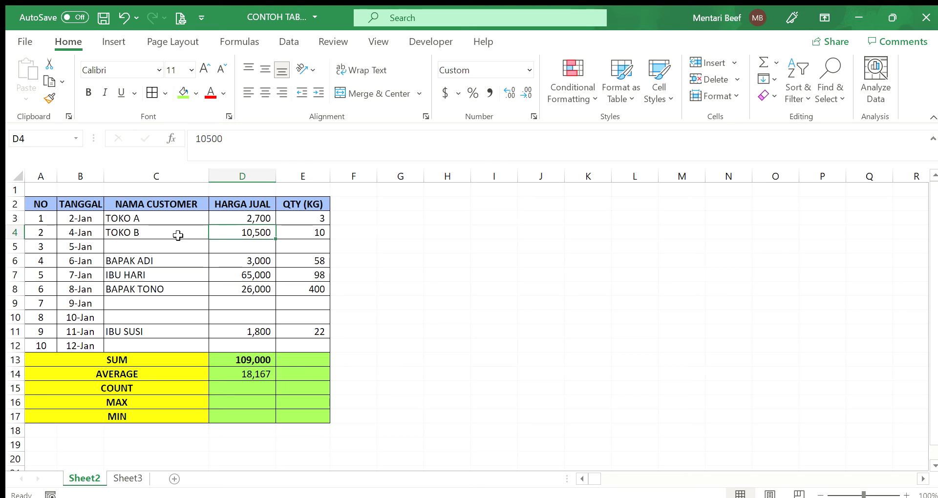
{"action": "left_click", "coordinate": [43, 216]}
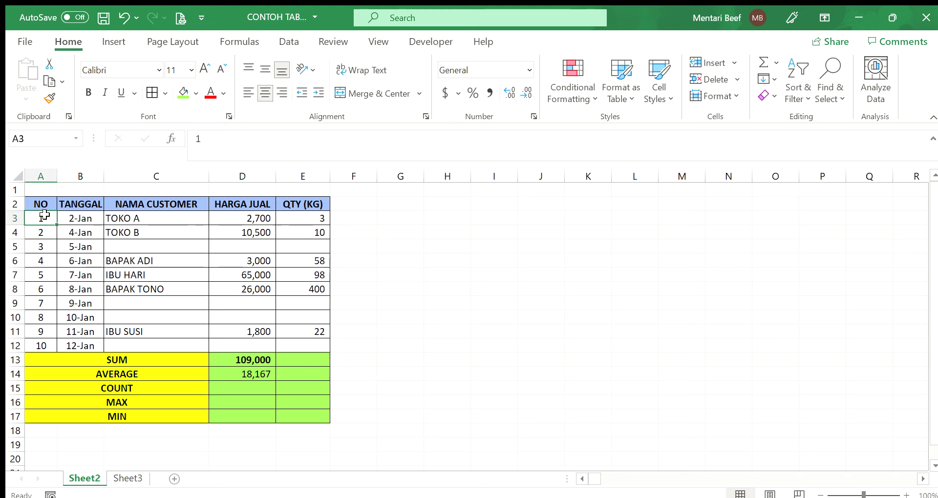
{"action": "left_click", "coordinate": [37, 347]}
{"action": "left_click", "coordinate": [241, 246]}
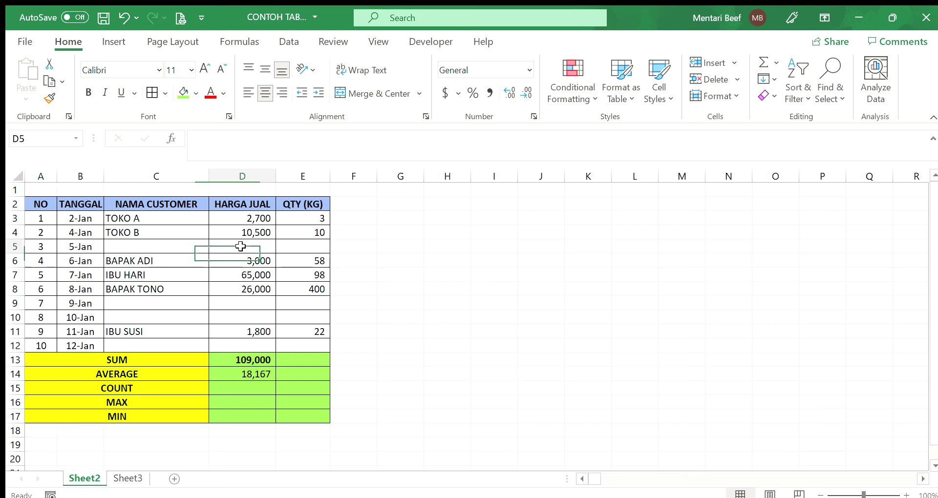
{"action": "left_click", "coordinate": [245, 319]}
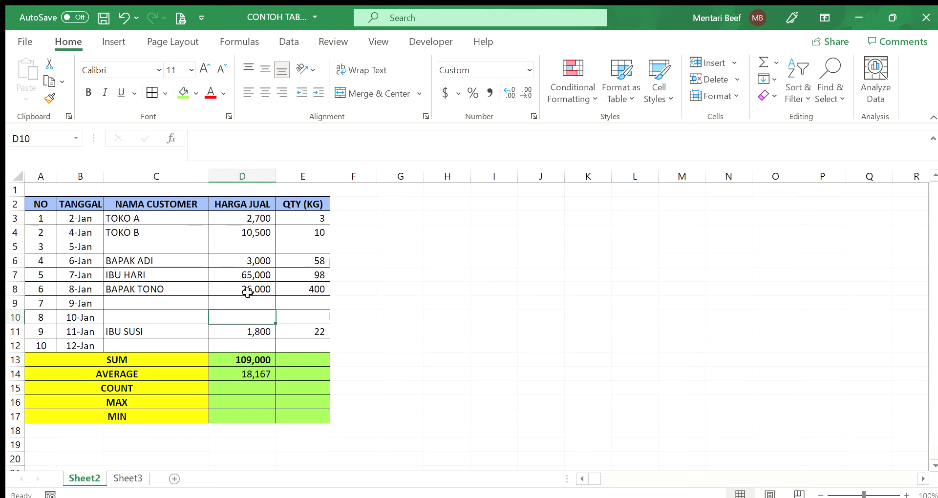
{"action": "left_click", "coordinate": [241, 304]}
{"action": "left_click", "coordinate": [223, 386]}
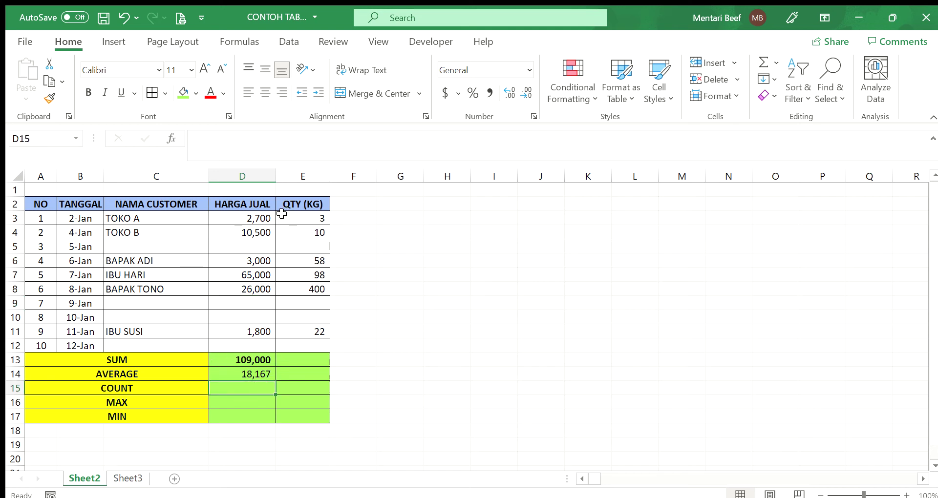
{"action": "left_click", "coordinate": [263, 245]}
{"action": "left_click", "coordinate": [244, 347]}
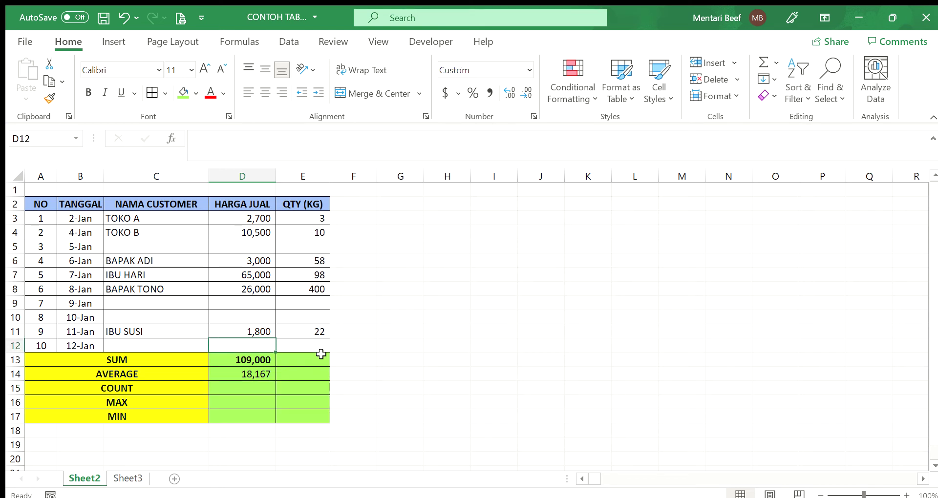
{"action": "left_click", "coordinate": [245, 392]}
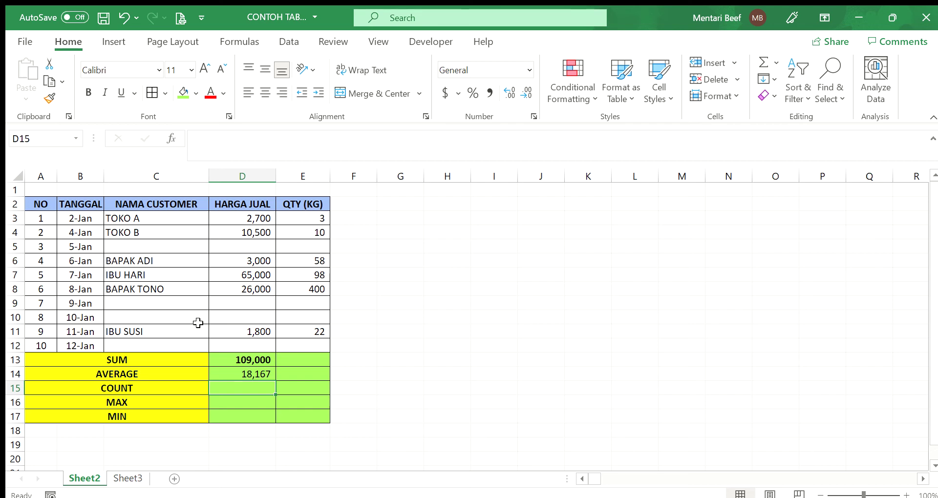
{"action": "left_click", "coordinate": [237, 303]}
{"action": "left_click", "coordinate": [237, 318]}
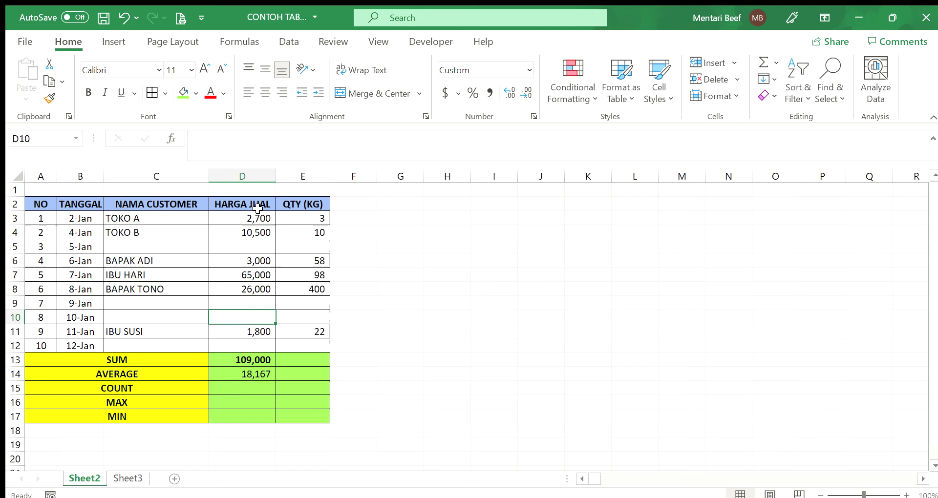
{"action": "left_click", "coordinate": [240, 247]}
{"action": "left_click", "coordinate": [240, 301]}
{"action": "left_click", "coordinate": [237, 320]}
{"action": "left_click", "coordinate": [241, 389]}
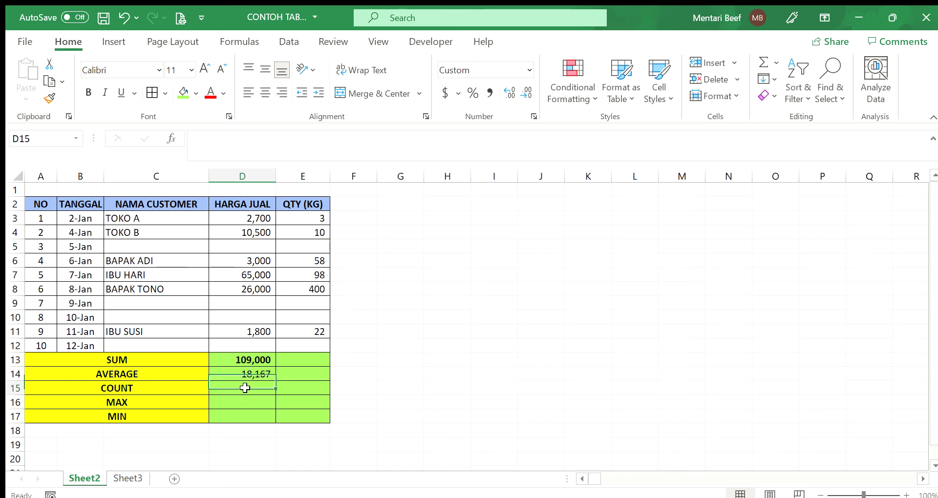
{"action": "left_click", "coordinate": [261, 302]}
{"action": "left_click", "coordinate": [259, 318]}
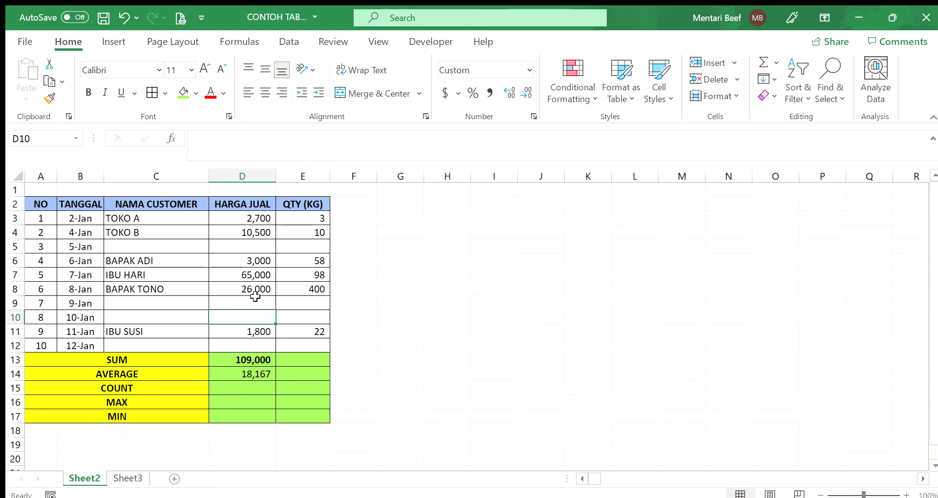
Examine the empty HARGA JUAL cells D9, D10 and D12 in the lower part of the sales table
{"action": "left_click", "coordinate": [255, 301]}
{"action": "left_click", "coordinate": [249, 315]}
{"action": "left_click", "coordinate": [232, 348]}
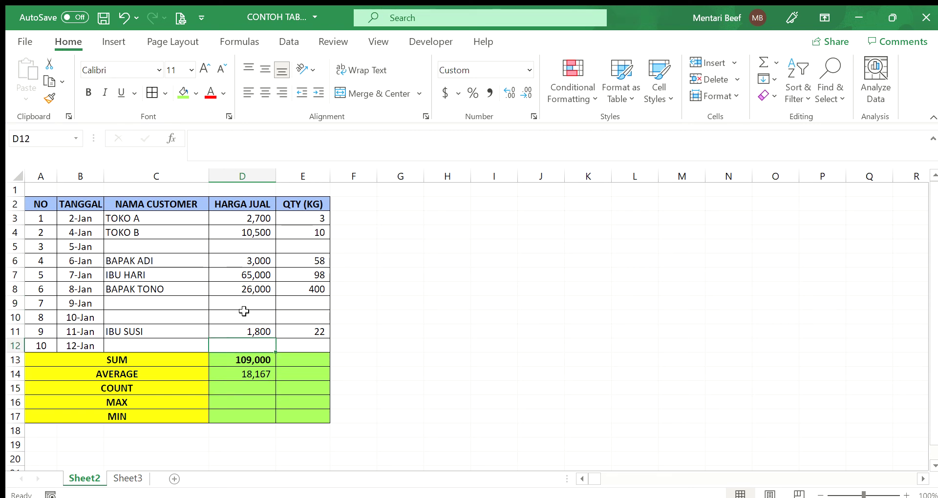
{"action": "left_click", "coordinate": [251, 300]}
{"action": "left_click", "coordinate": [245, 316]}
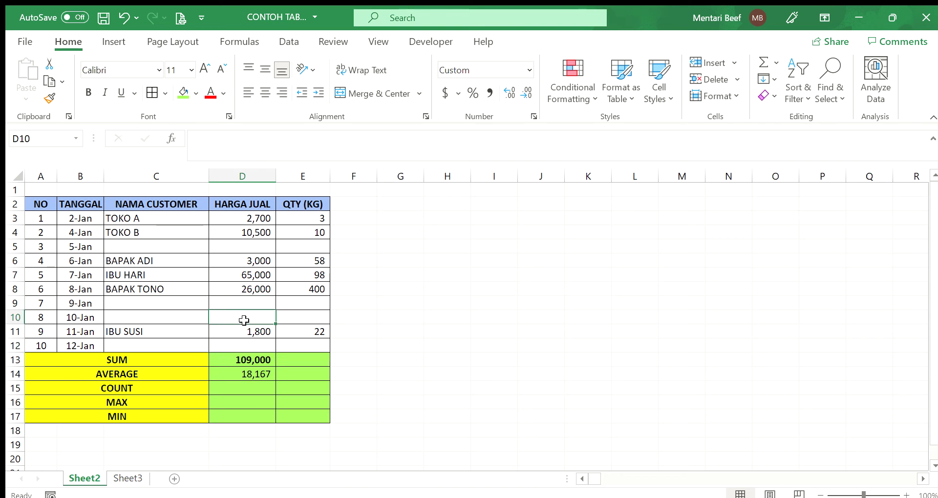
{"action": "left_click", "coordinate": [243, 346]}
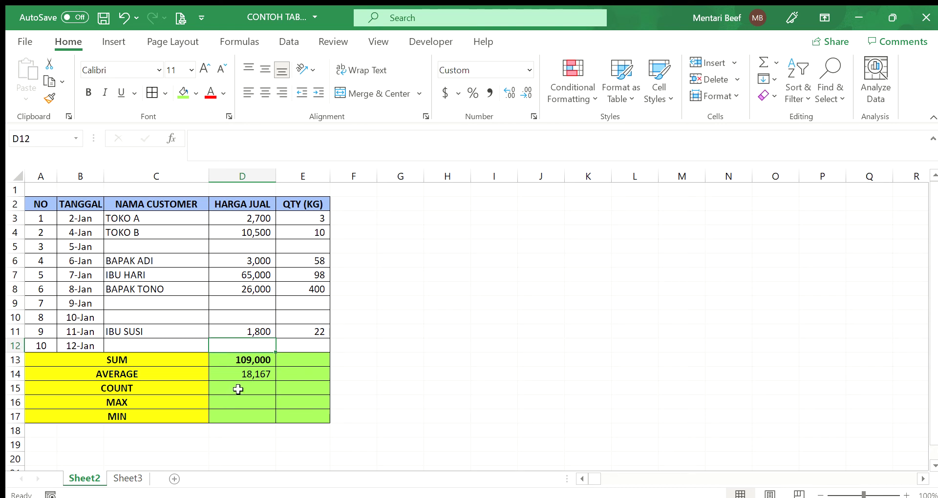
Count the filled HARGA JUAL cells in D3:D12 with a COUNT formula in cell D15
{"action": "left_click", "coordinate": [238, 390]}
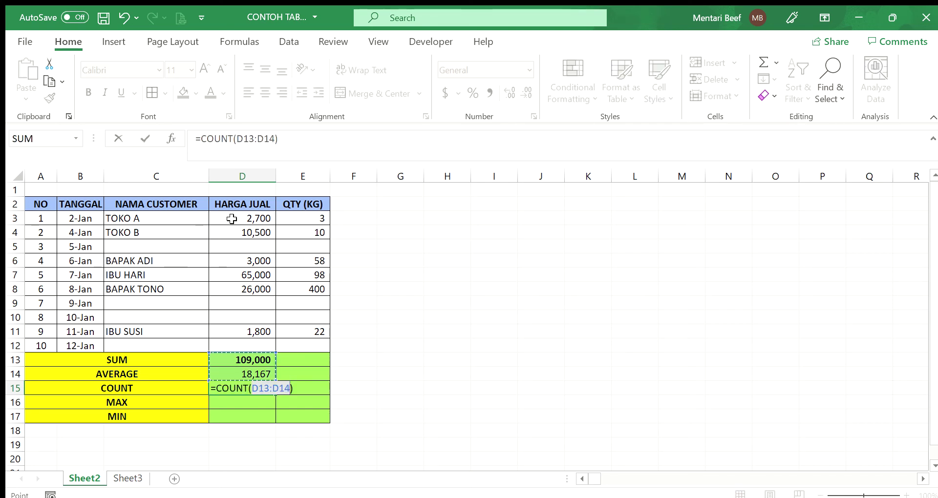
{"action": "left_click_drag", "start_coordinate": [235, 218], "coordinate": [242, 342]}
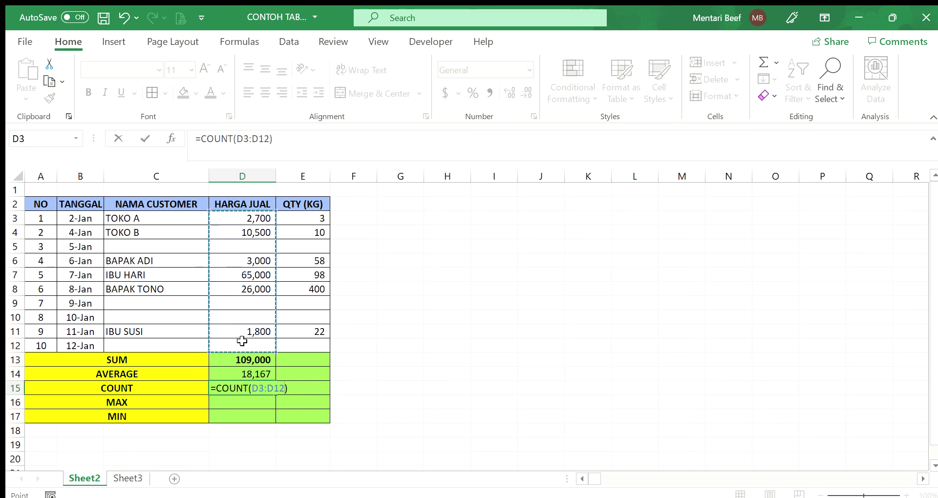
{"action": "key", "text": "Return"}
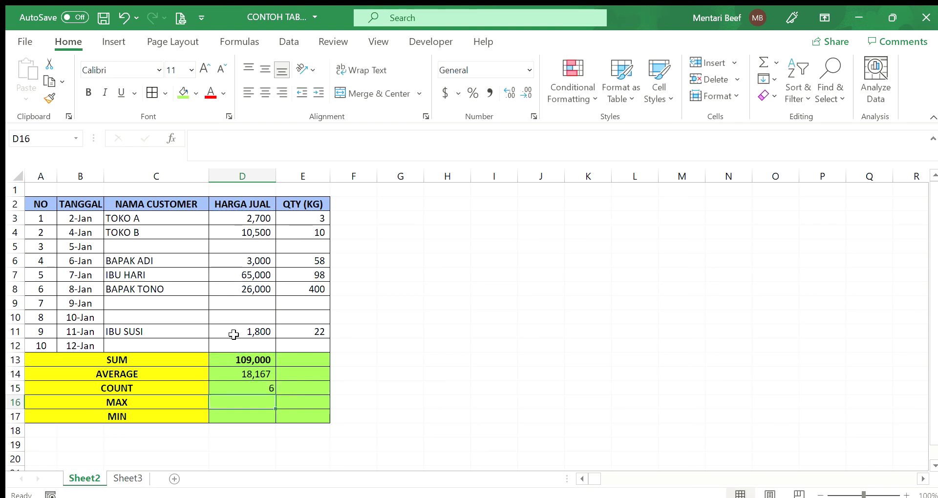
Check the COUNT result in D15 against the filled and empty HARGA JUAL cells in D3:D12
{"action": "left_click", "coordinate": [253, 388]}
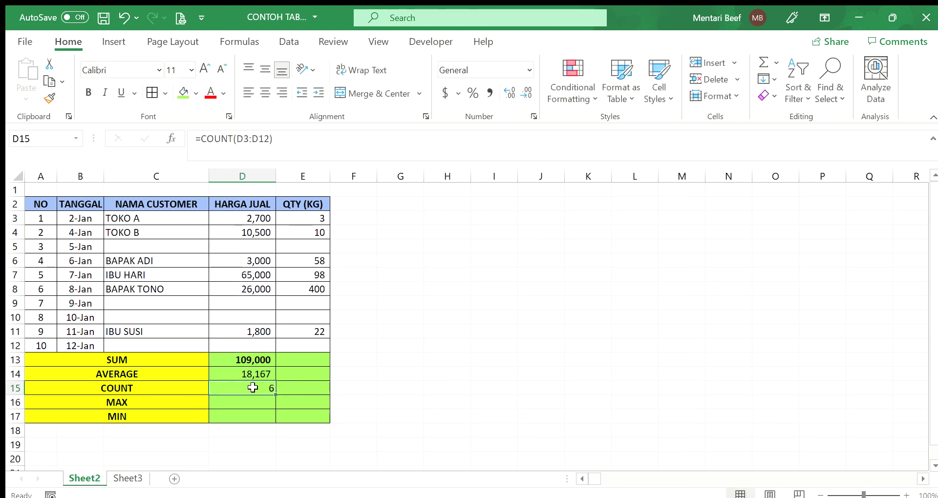
{"action": "left_click", "coordinate": [261, 217]}
{"action": "left_click", "coordinate": [256, 391]}
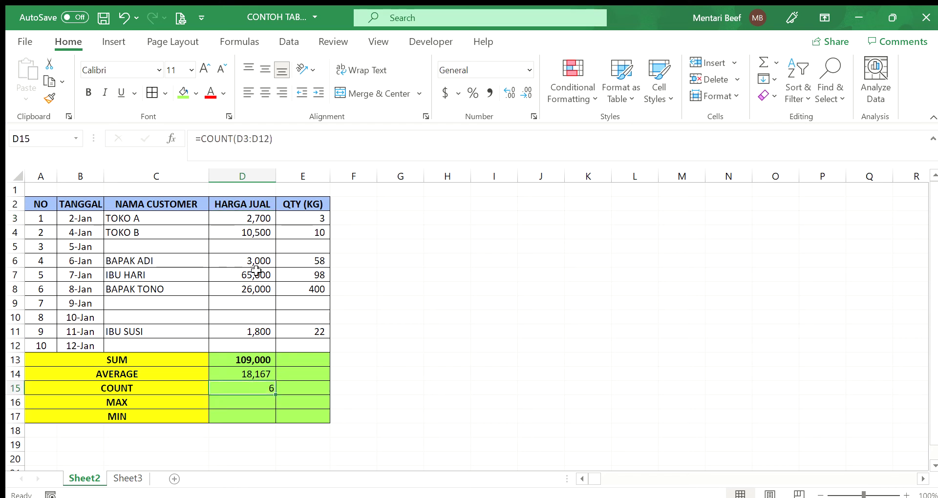
{"action": "left_click", "coordinate": [259, 220]}
{"action": "left_click", "coordinate": [256, 230]}
{"action": "left_click", "coordinate": [254, 260]}
{"action": "left_click", "coordinate": [254, 275]}
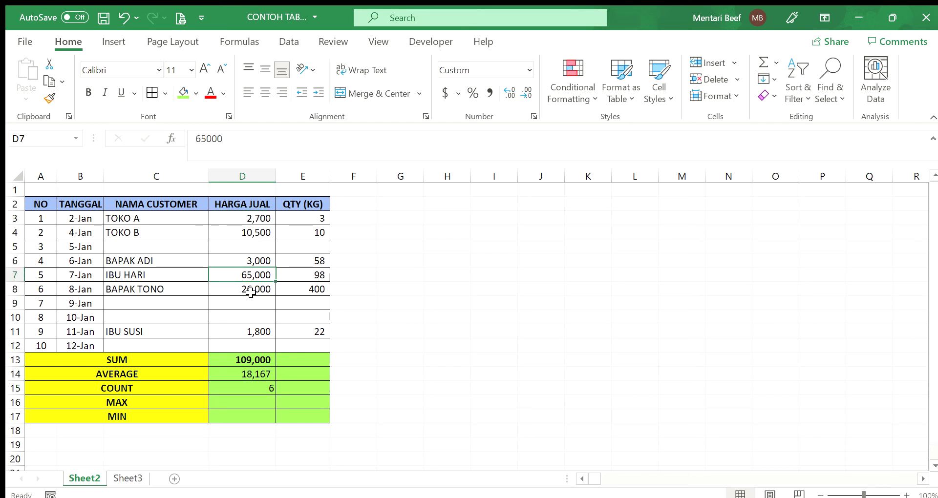
{"action": "left_click", "coordinate": [251, 303]}
{"action": "left_click", "coordinate": [251, 292]}
{"action": "left_click", "coordinate": [252, 334]}
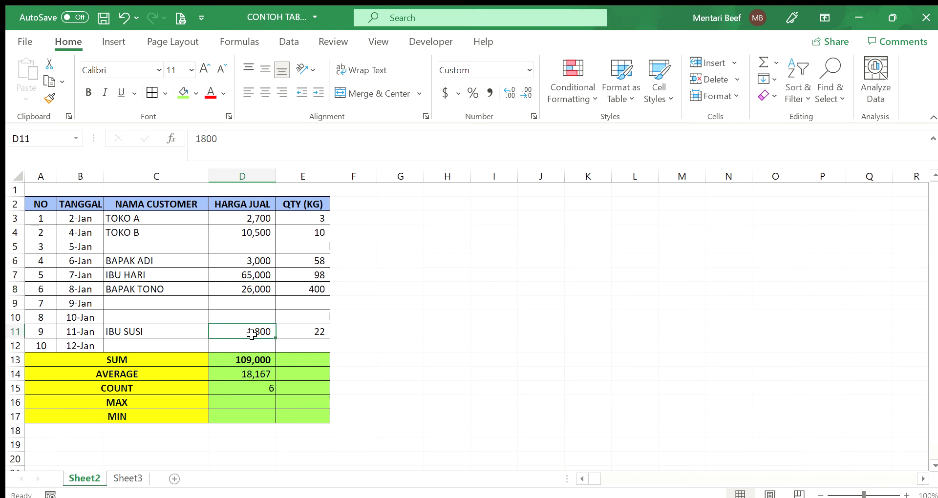
{"action": "left_click", "coordinate": [254, 389]}
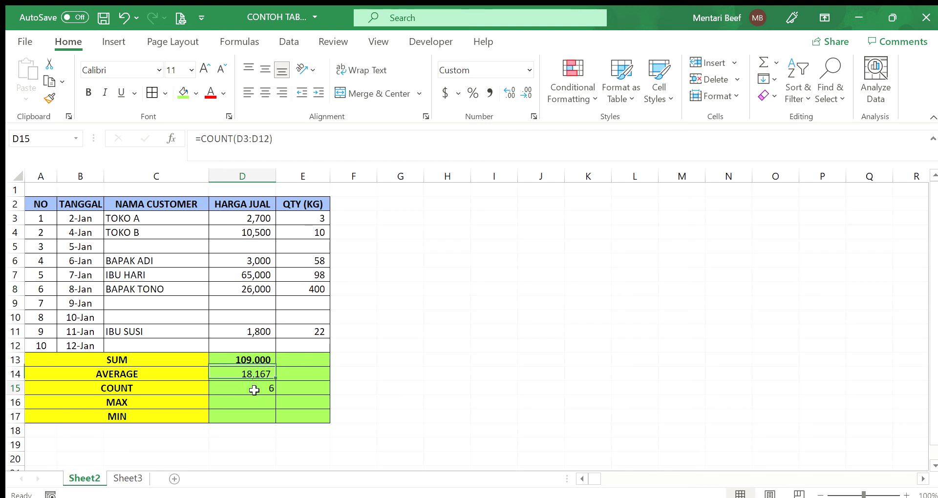
{"action": "left_click", "coordinate": [255, 242]}
{"action": "left_click", "coordinate": [259, 386]}
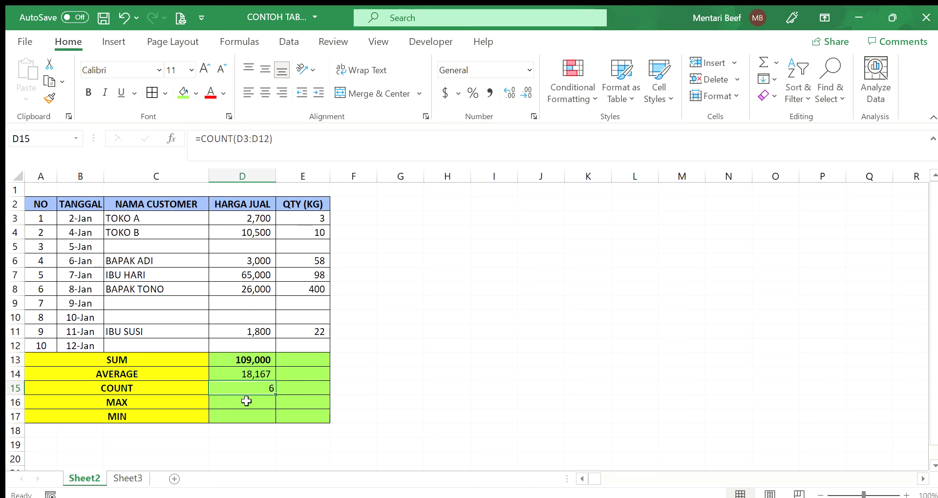
{"action": "left_click", "coordinate": [251, 216]}
{"action": "left_click", "coordinate": [250, 232]}
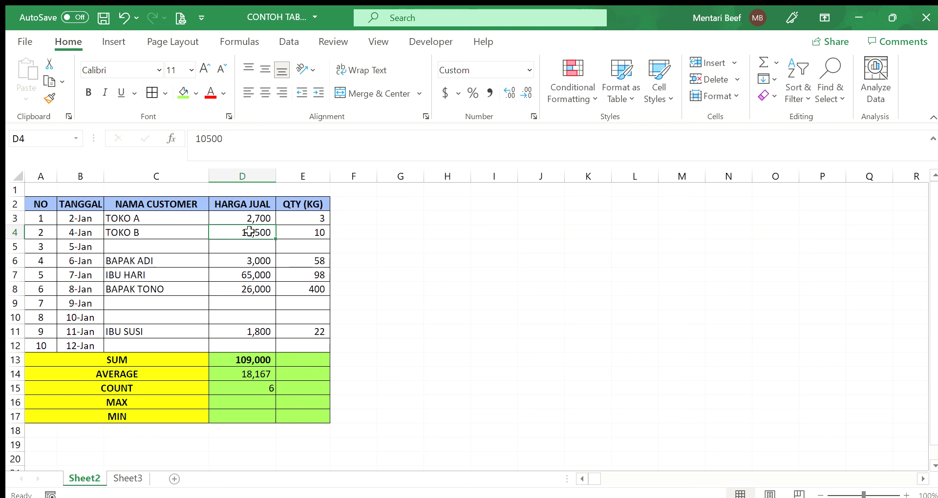
{"action": "left_click", "coordinate": [251, 216]}
{"action": "left_click", "coordinate": [251, 232]}
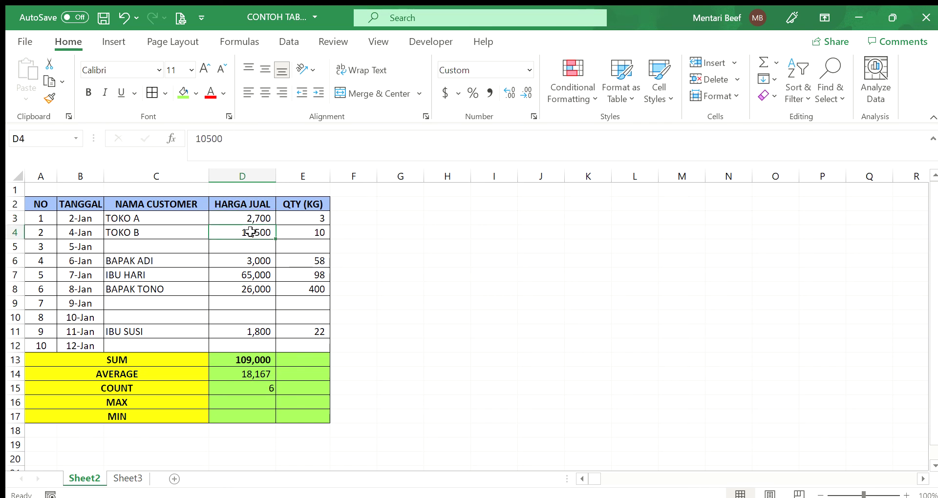
{"action": "left_click", "coordinate": [250, 260]}
{"action": "left_click", "coordinate": [252, 245]}
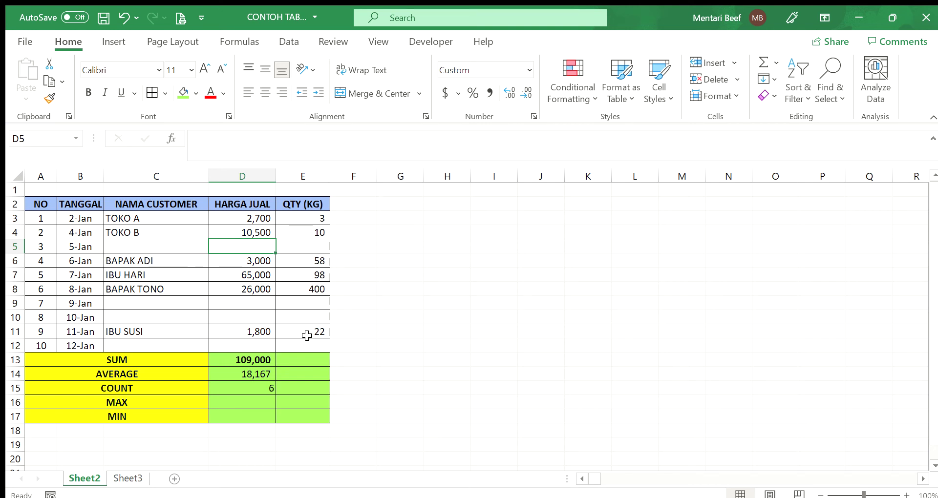
Find the highest HARGA JUAL value in D3:D12 with a MAX formula in cell D16, and check it against the column
{"action": "left_click", "coordinate": [260, 401]}
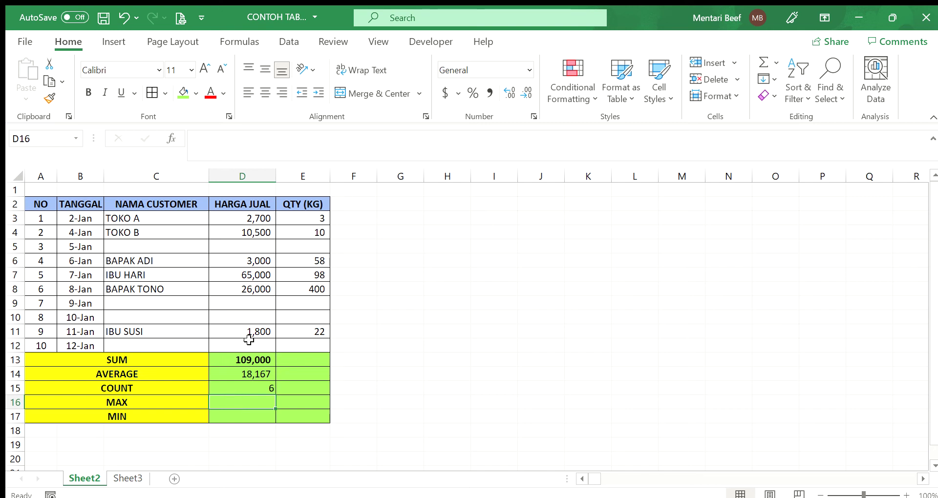
{"action": "left_click_drag", "start_coordinate": [249, 217], "coordinate": [253, 342]}
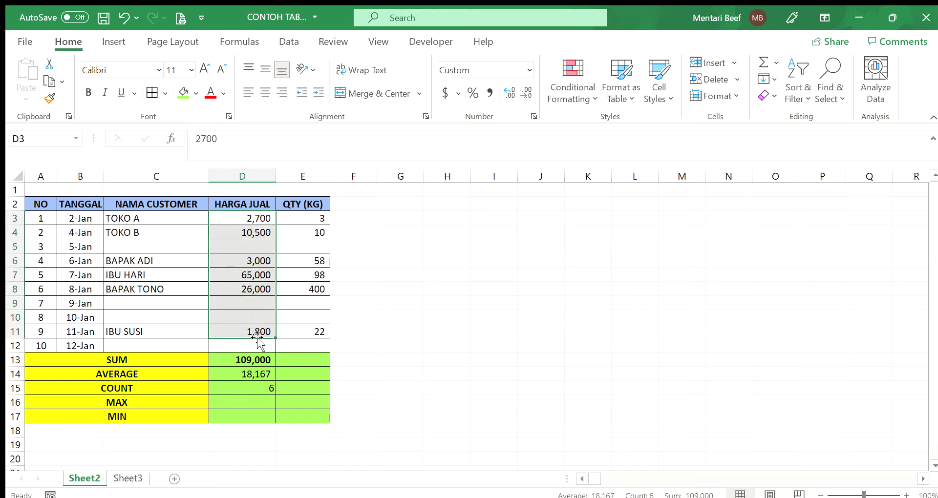
{"action": "left_click", "coordinate": [249, 345]}
{"action": "left_click", "coordinate": [240, 400]}
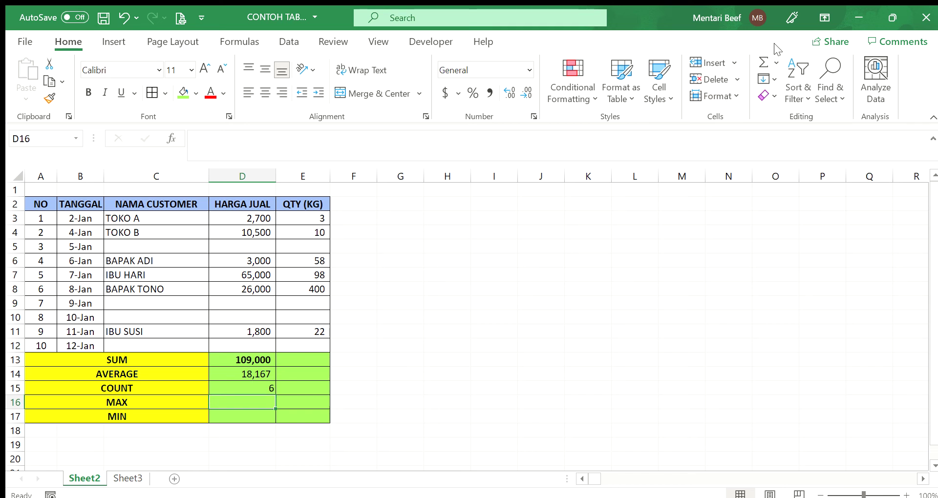
{"action": "left_click", "coordinate": [791, 139]}
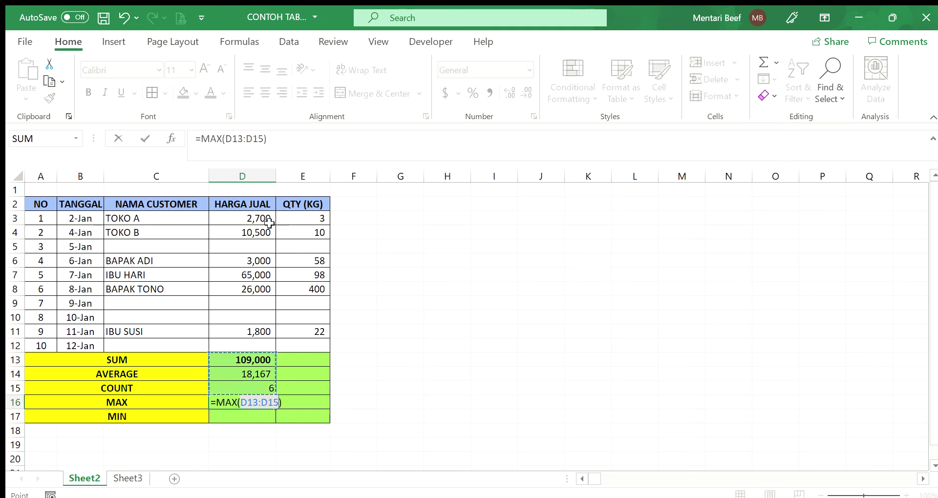
{"action": "left_click_drag", "start_coordinate": [254, 218], "coordinate": [247, 343]}
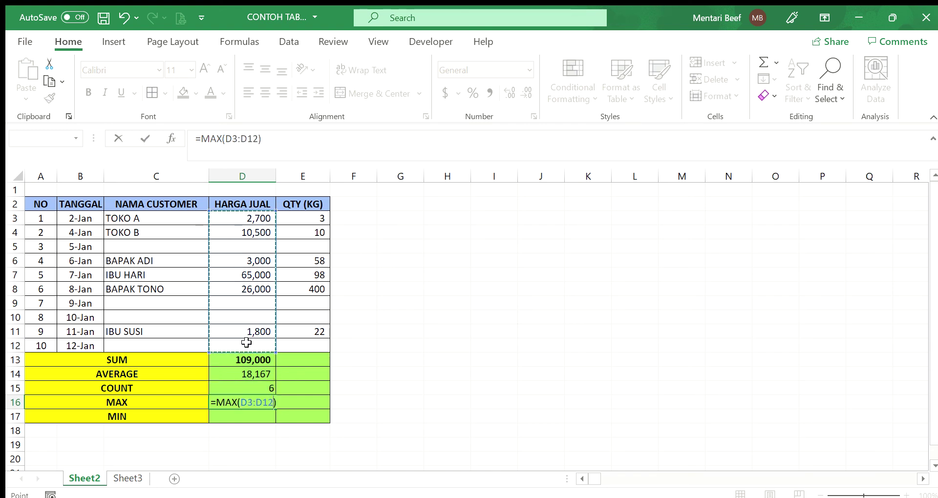
{"action": "key", "text": "Return"}
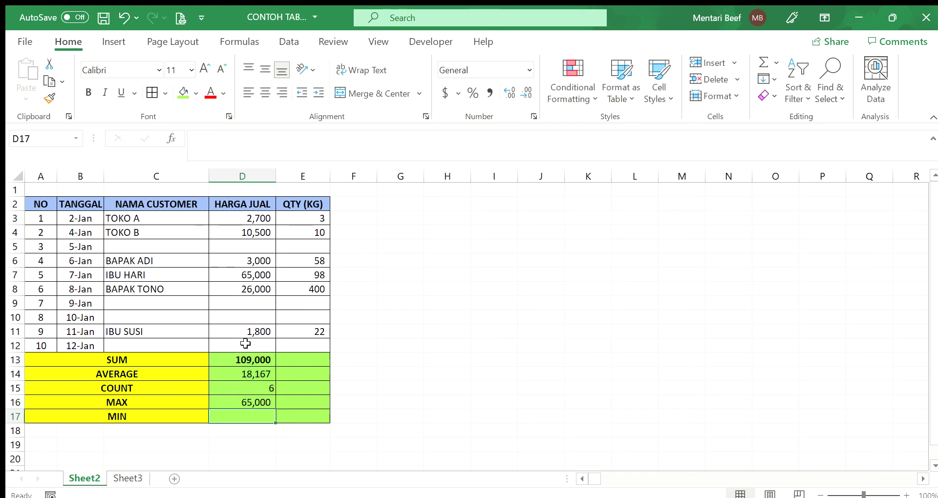
{"action": "left_click", "coordinate": [253, 403]}
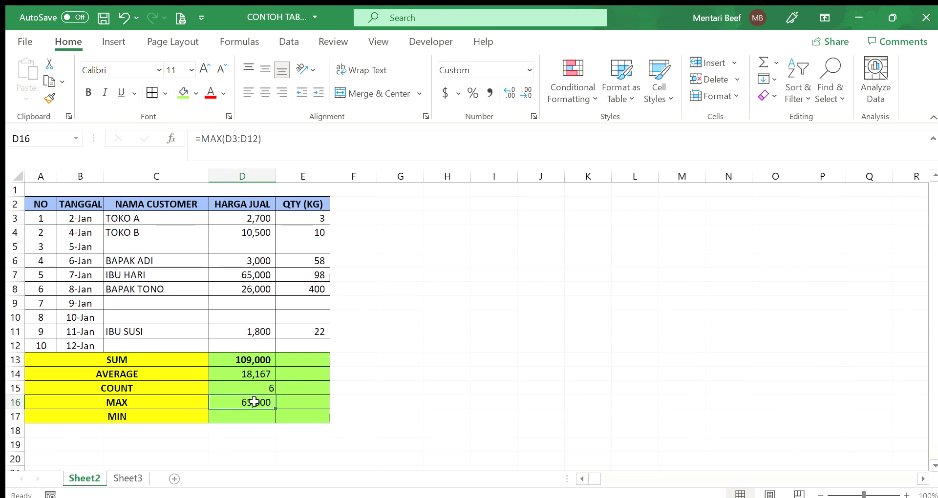
{"action": "left_click", "coordinate": [259, 277]}
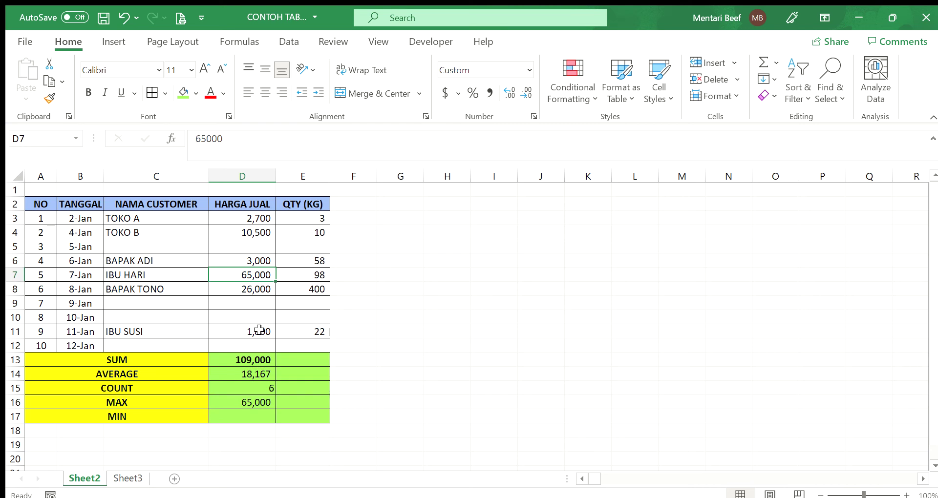
{"action": "left_click", "coordinate": [259, 402]}
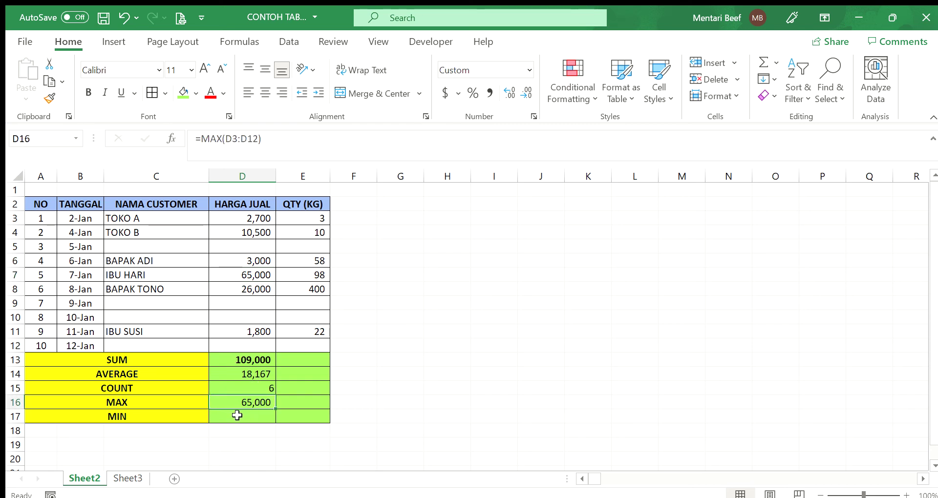
Find the lowest HARGA JUAL value in D3:D12 with a MIN formula in cell D17
{"action": "left_click", "coordinate": [238, 416]}
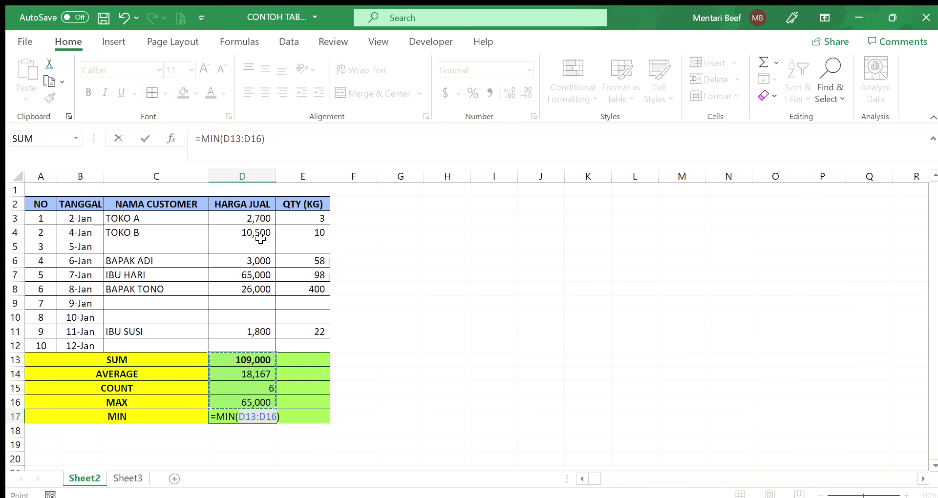
{"action": "left_click_drag", "start_coordinate": [258, 222], "coordinate": [262, 344]}
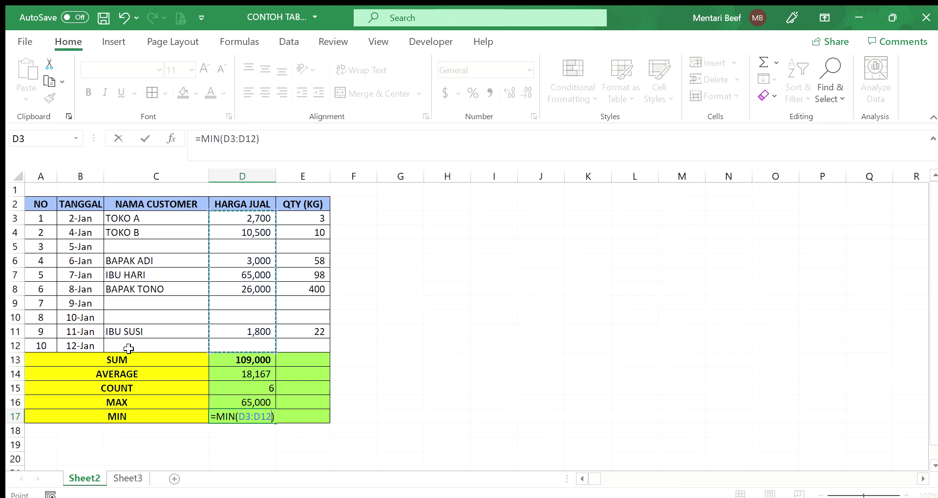
{"action": "key", "text": "Return"}
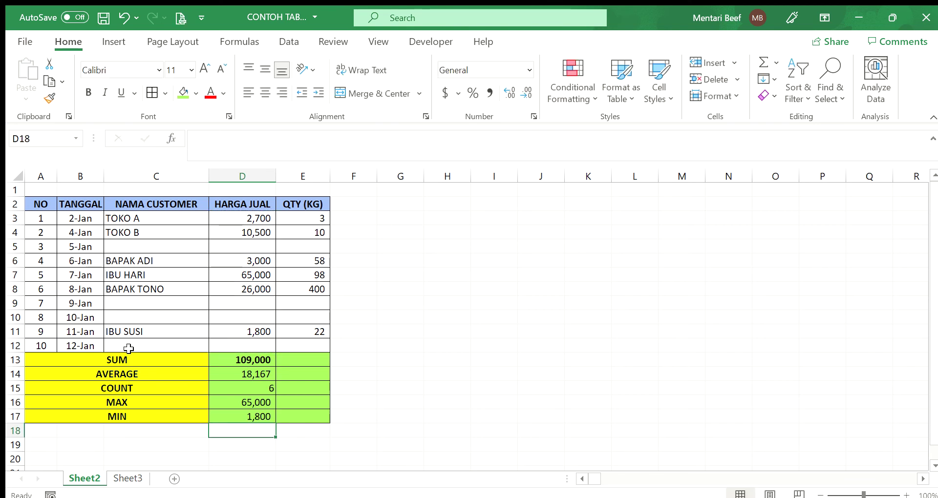
Compare the MIN result in D17 with the individual HARGA JUAL values in column D
{"action": "left_click", "coordinate": [218, 414]}
{"action": "left_click", "coordinate": [233, 328]}
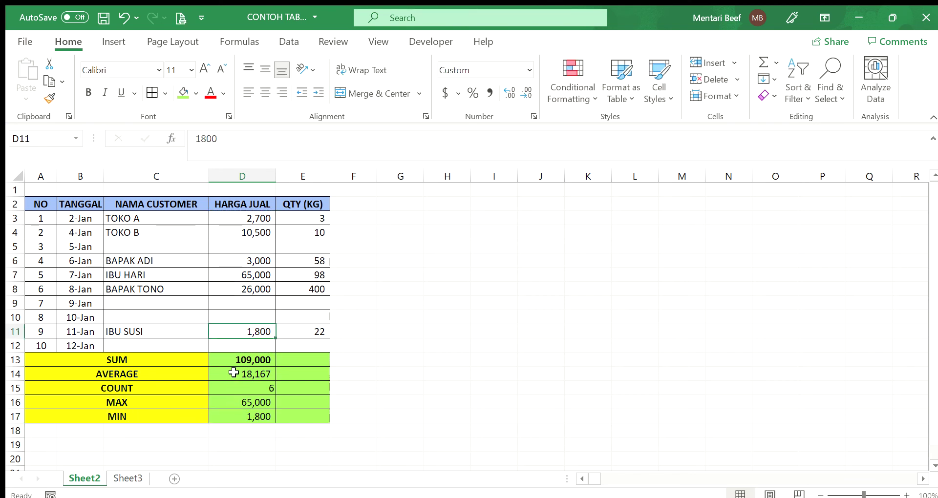
{"action": "left_click", "coordinate": [245, 220]}
{"action": "left_click", "coordinate": [242, 234]}
{"action": "left_click", "coordinate": [241, 264]}
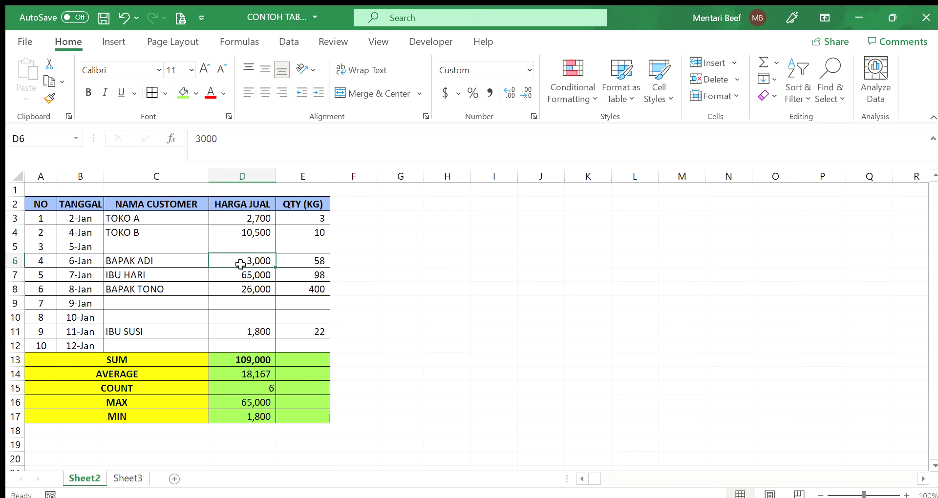
{"action": "left_click", "coordinate": [241, 288]}
{"action": "left_click", "coordinate": [241, 276]}
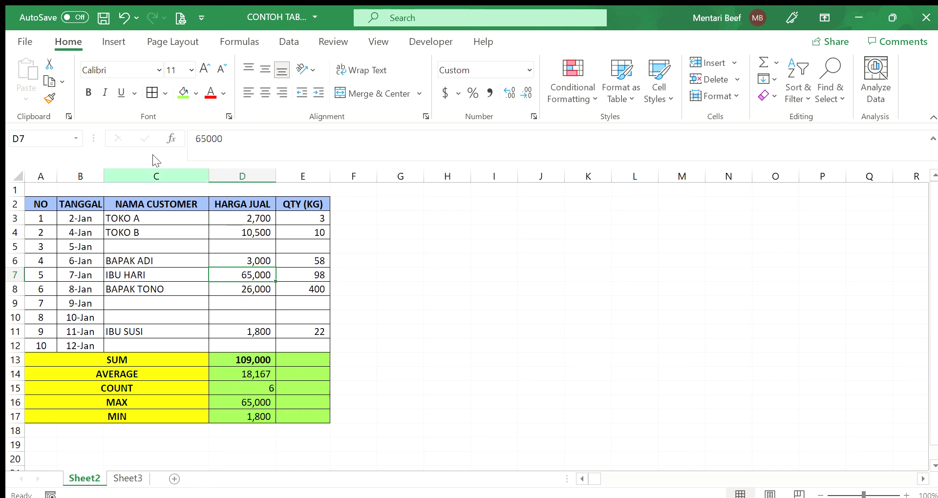
Fill the SUM formula from D13 across to E13 to total the QTY (KG) column
{"action": "left_click", "coordinate": [245, 358]}
{"action": "left_click", "coordinate": [310, 363]}
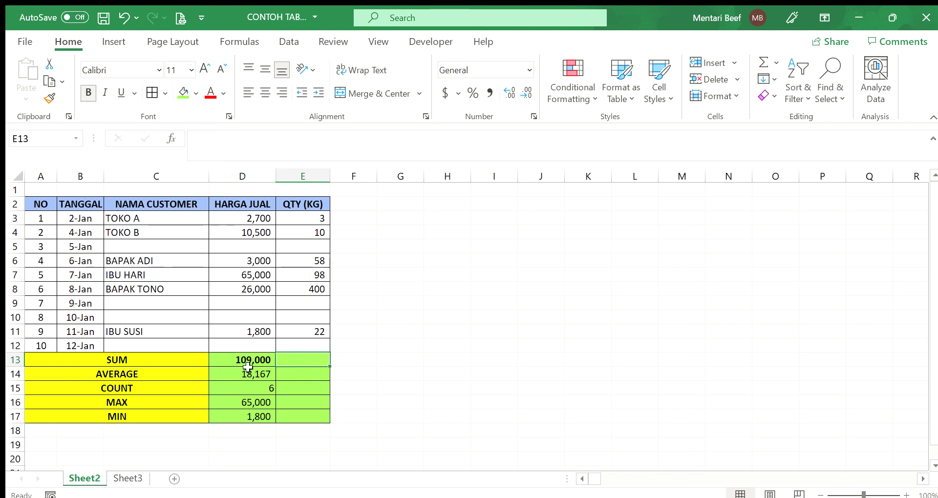
{"action": "left_click", "coordinate": [247, 373]}
{"action": "left_click", "coordinate": [258, 361]}
{"action": "left_click", "coordinate": [294, 359]}
{"action": "left_click", "coordinate": [309, 201]}
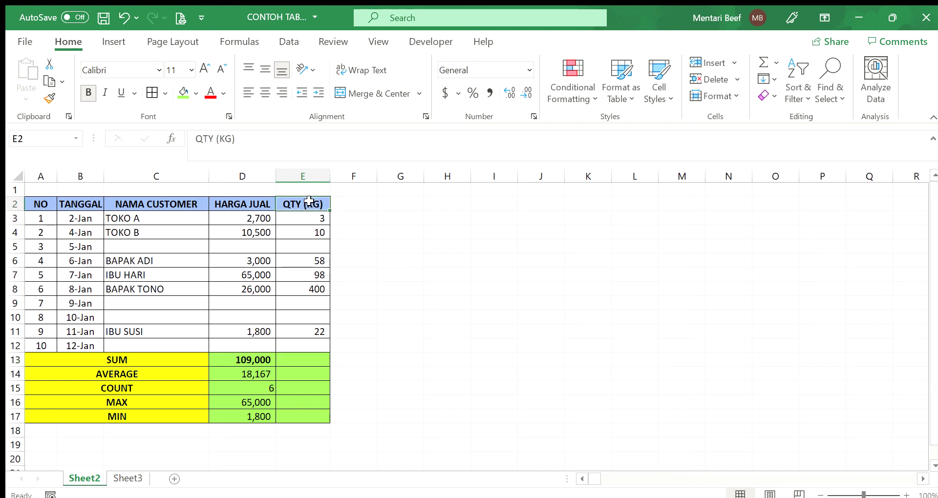
{"action": "left_click", "coordinate": [292, 362]}
{"action": "left_click", "coordinate": [263, 363]}
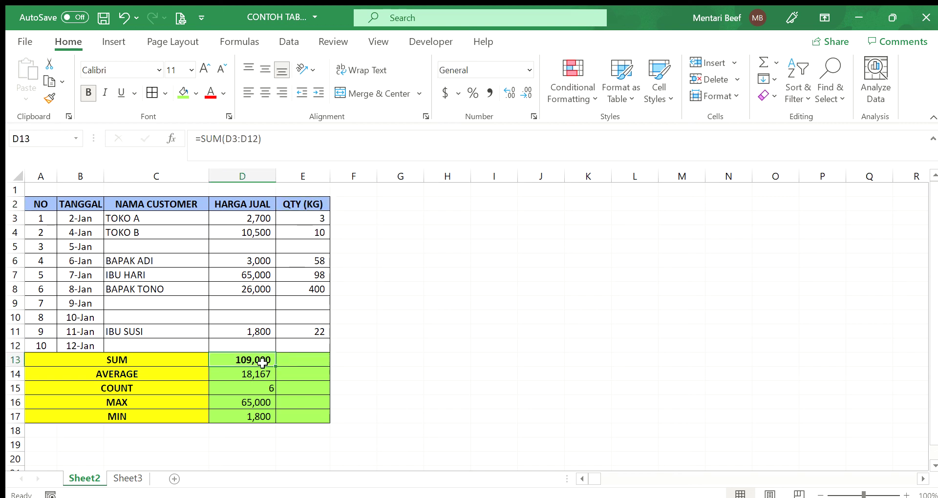
{"action": "left_click", "coordinate": [294, 360]}
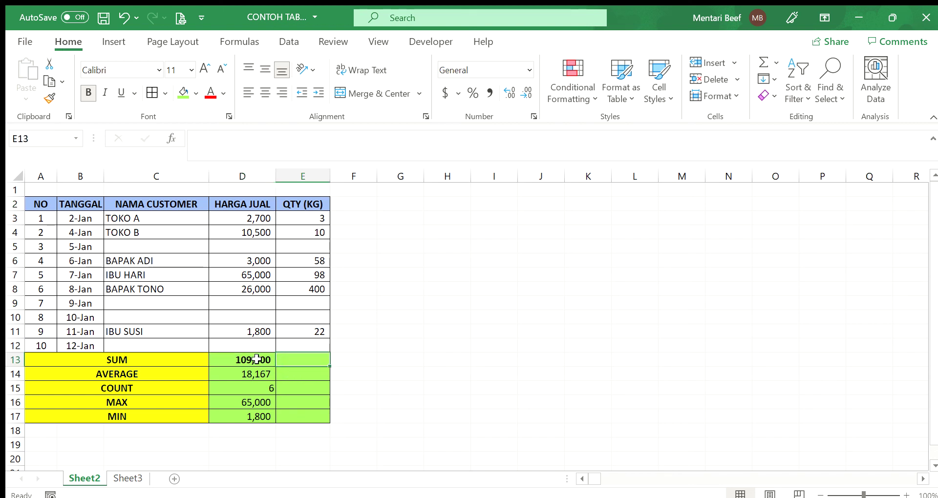
{"action": "left_click", "coordinate": [288, 358]}
{"action": "left_click", "coordinate": [264, 361]}
{"action": "left_click_drag", "start_coordinate": [277, 367], "coordinate": [332, 369]}
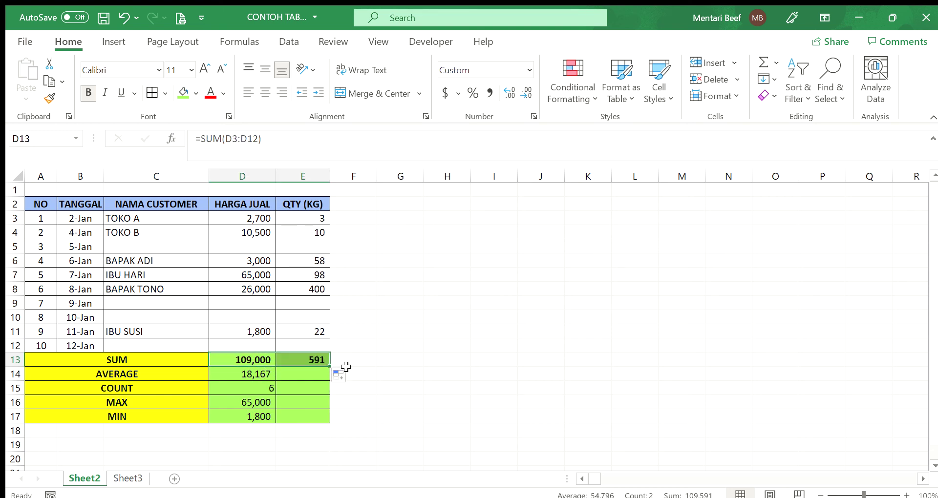
Check which cell range the SUM formula in E13 uses for the QTY (KG) column
{"action": "left_click", "coordinate": [305, 360]}
{"action": "double_click", "coordinate": [306, 360]}
{"action": "key", "text": "Return"}
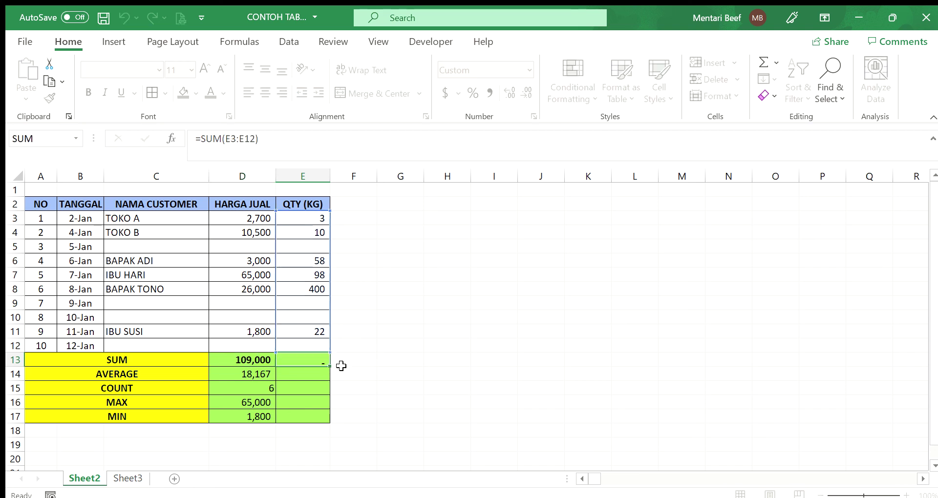
Fill the AVERAGE, COUNT, MAX and MIN formulas from D14:D17 across to E14:E17 for the QTY (KG) column
{"action": "left_click", "coordinate": [255, 364]}
{"action": "left_click", "coordinate": [258, 374]}
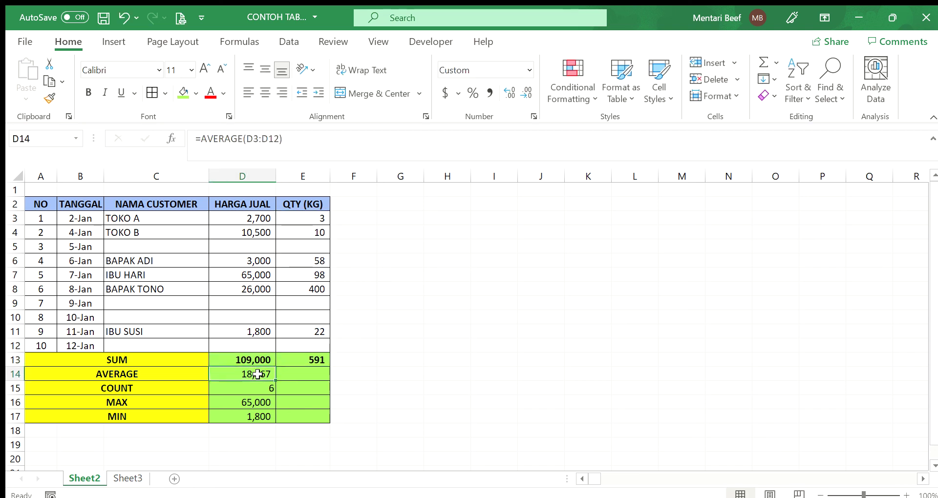
{"action": "left_click", "coordinate": [292, 375]}
{"action": "left_click", "coordinate": [272, 374]}
{"action": "left_click", "coordinate": [262, 362]}
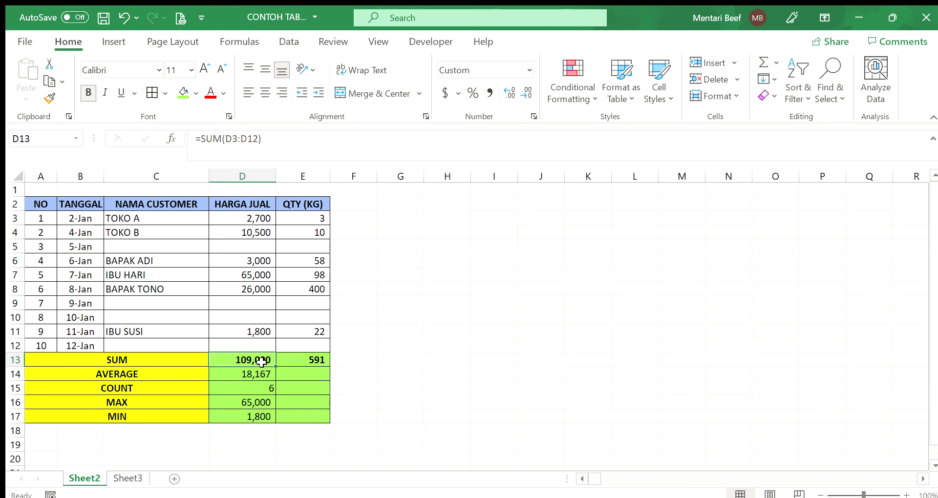
{"action": "left_click", "coordinate": [262, 375]}
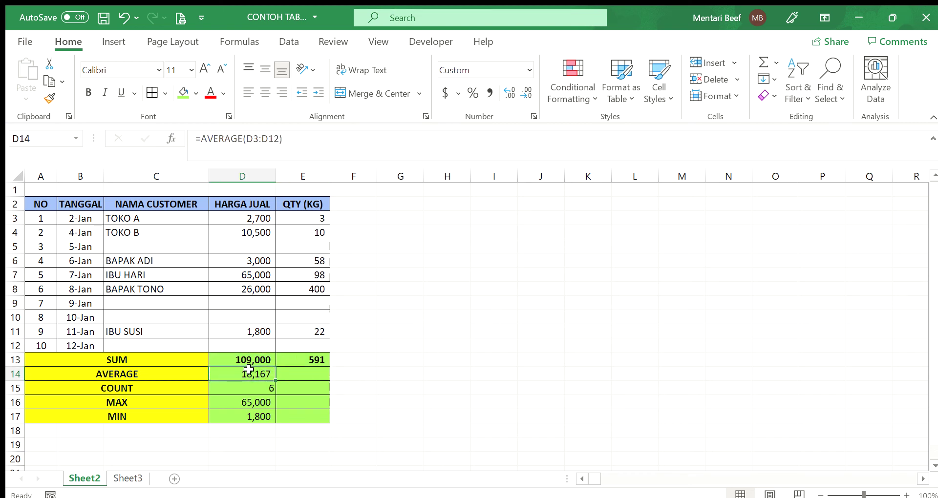
{"action": "left_click_drag", "start_coordinate": [275, 380], "coordinate": [315, 421]}
{"action": "left_click", "coordinate": [264, 387]}
{"action": "left_click", "coordinate": [263, 404]}
{"action": "left_click", "coordinate": [259, 417]}
{"action": "left_click", "coordinate": [425, 386]}
{"action": "left_click", "coordinate": [307, 350]}
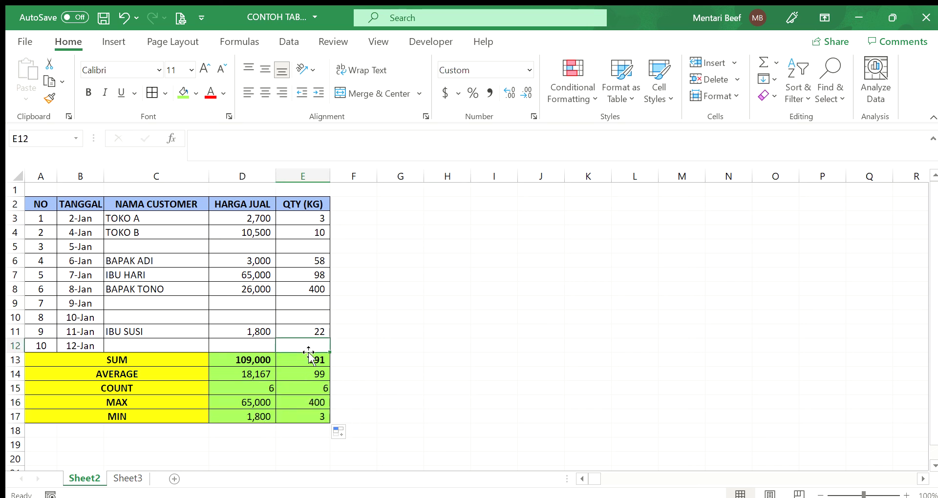
Review the SUM, AVERAGE, COUNT, MAX and MIN formulas in E13:E17 and the cell ranges they reference
{"action": "left_click", "coordinate": [297, 362]}
{"action": "double_click", "coordinate": [296, 361]}
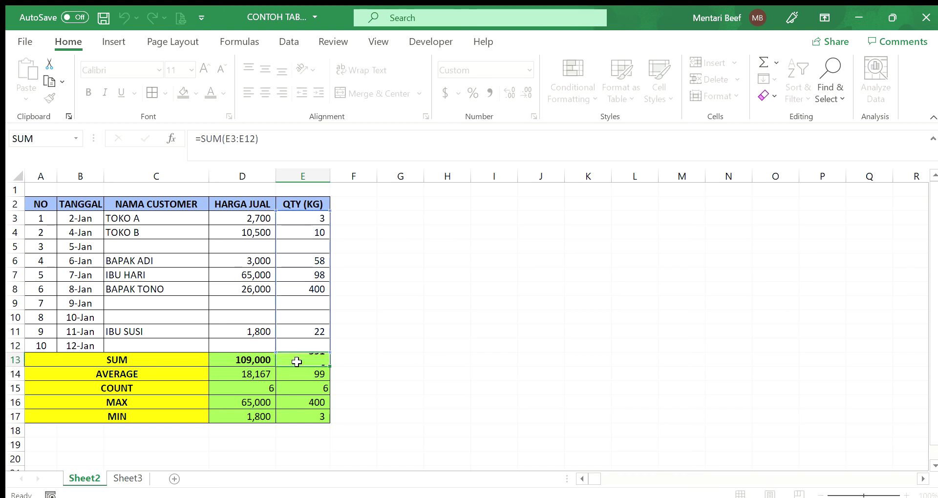
{"action": "left_click", "coordinate": [299, 375]}
{"action": "double_click", "coordinate": [299, 375]}
{"action": "left_click", "coordinate": [299, 389]}
{"action": "double_click", "coordinate": [299, 389]}
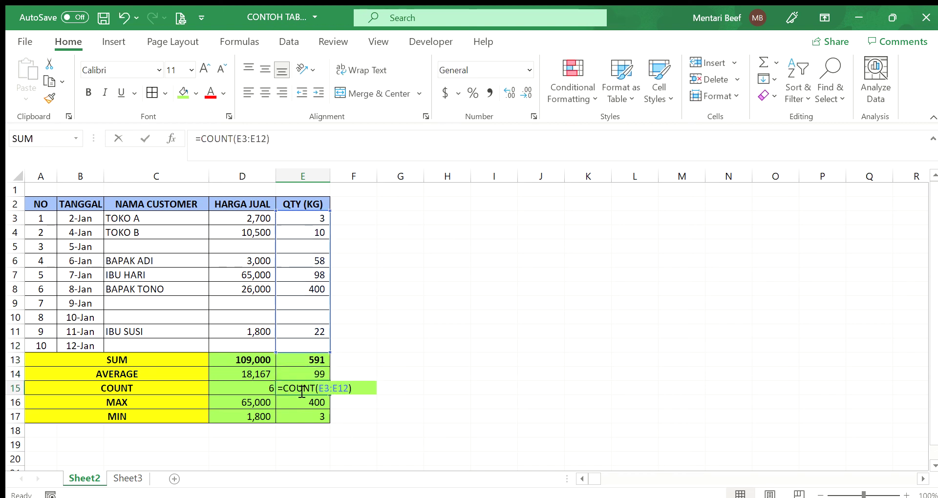
{"action": "left_click", "coordinate": [299, 399]}
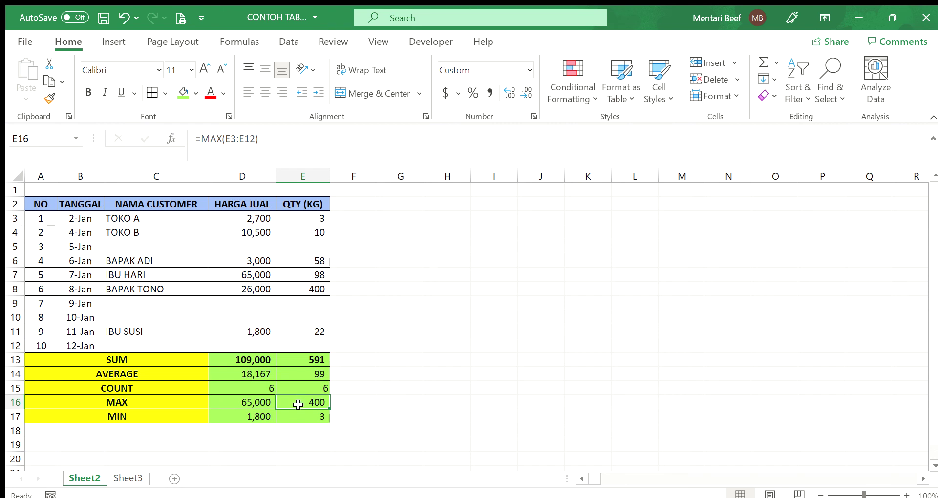
{"action": "double_click", "coordinate": [299, 398]}
{"action": "left_click", "coordinate": [300, 413]}
{"action": "double_click", "coordinate": [300, 416]}
{"action": "key", "text": "Return"}
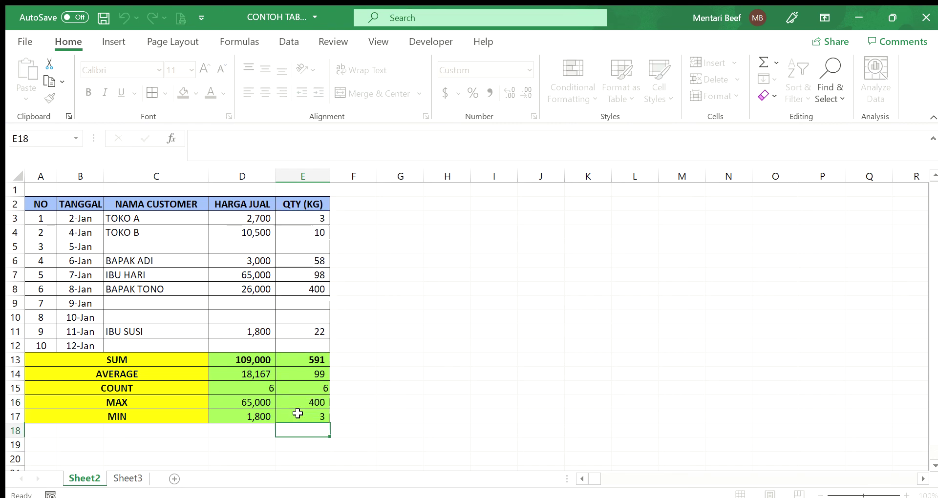
{"action": "left_click", "coordinate": [432, 388]}
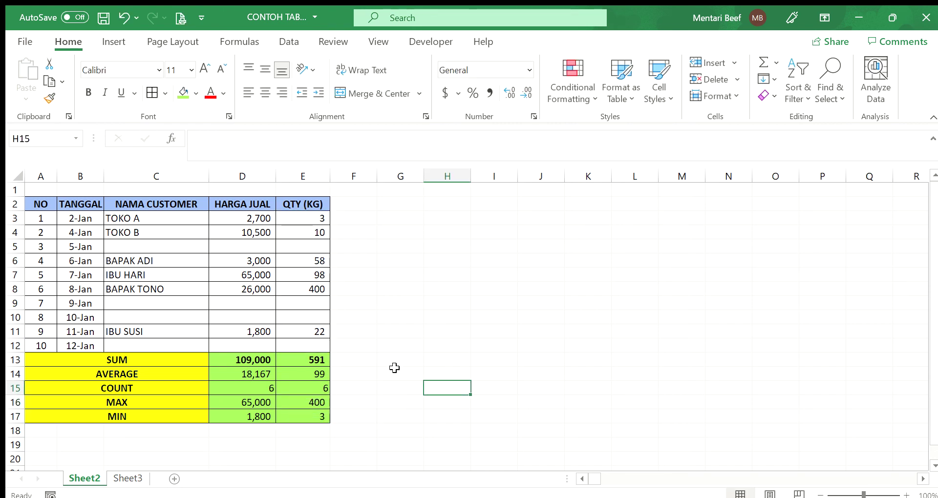
{"action": "scroll", "coordinate": [394, 368], "scroll_direction": "down", "scroll_amount": 1}
{"action": "scroll", "coordinate": [395, 367], "scroll_direction": "up", "scroll_amount": 1}
{"action": "scroll", "coordinate": [395, 361], "scroll_direction": "down", "scroll_amount": 1}
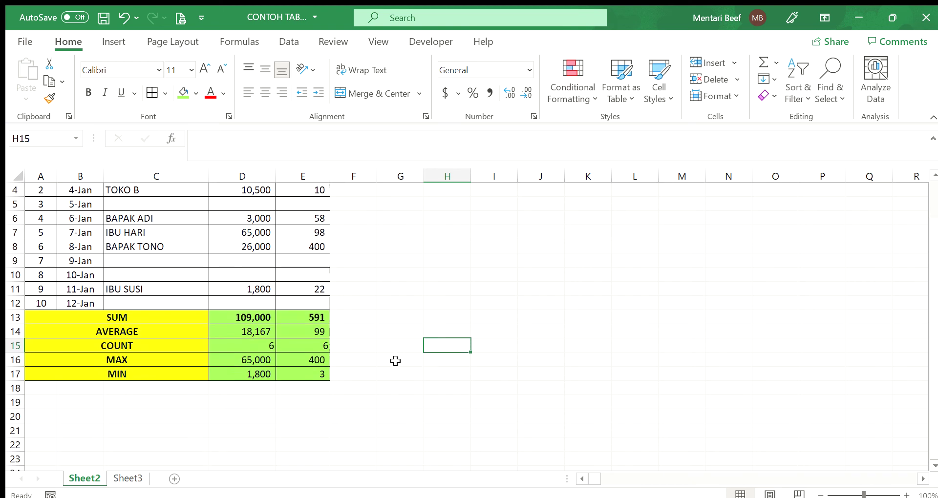
{"action": "scroll", "coordinate": [396, 361], "scroll_direction": "up", "scroll_amount": 1}
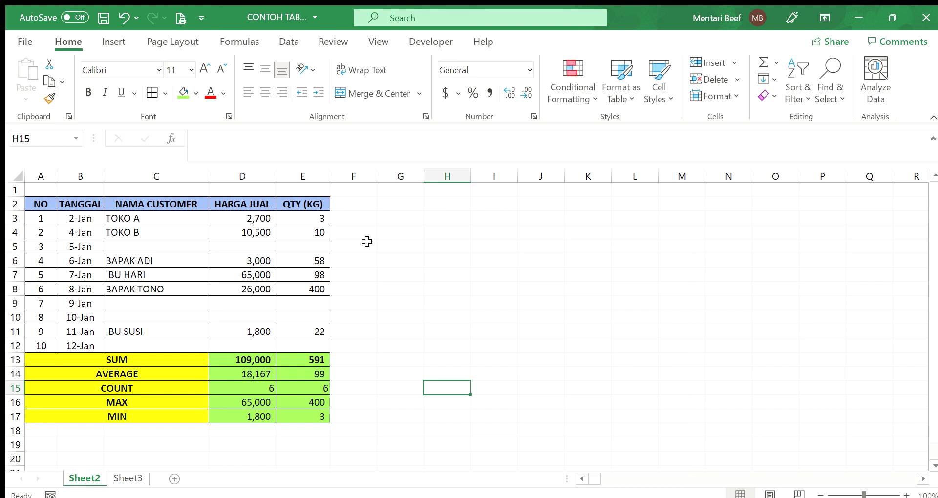
{"action": "left_click", "coordinate": [365, 204]}
{"action": "left_click", "coordinate": [390, 201]}
{"action": "left_click", "coordinate": [356, 204]}
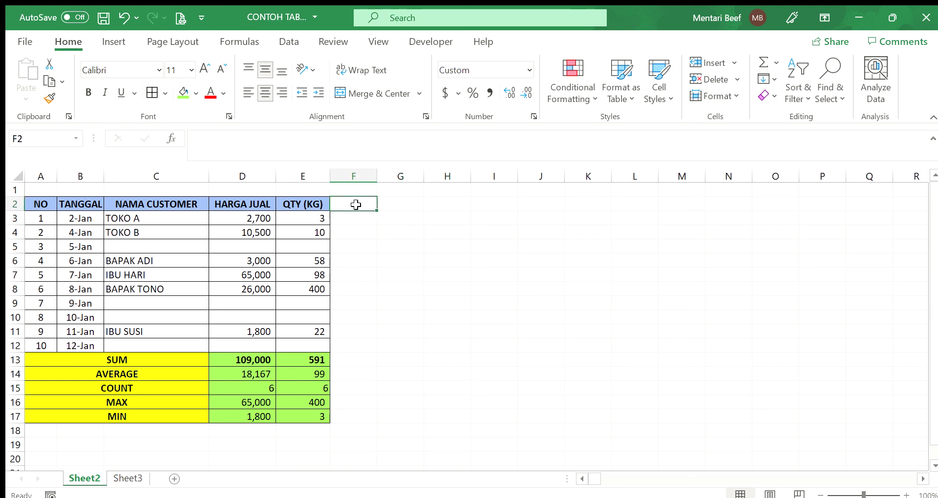
{"action": "left_click", "coordinate": [397, 204]}
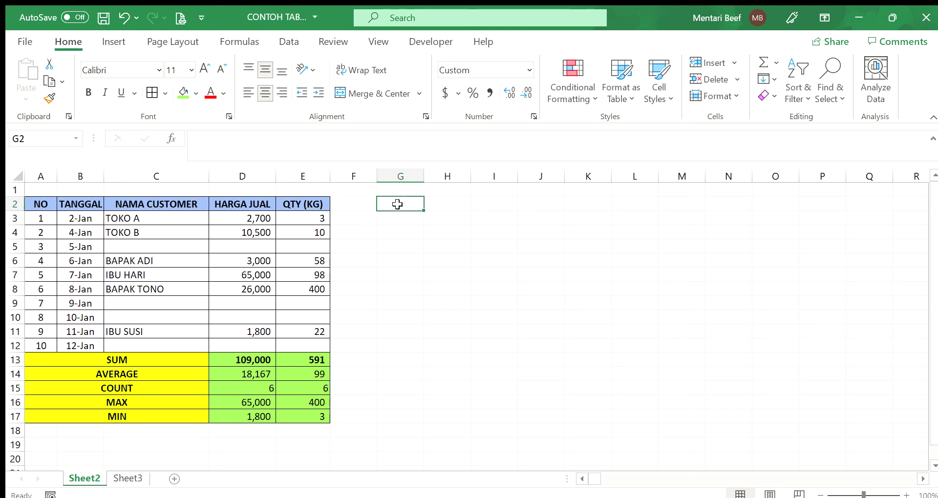